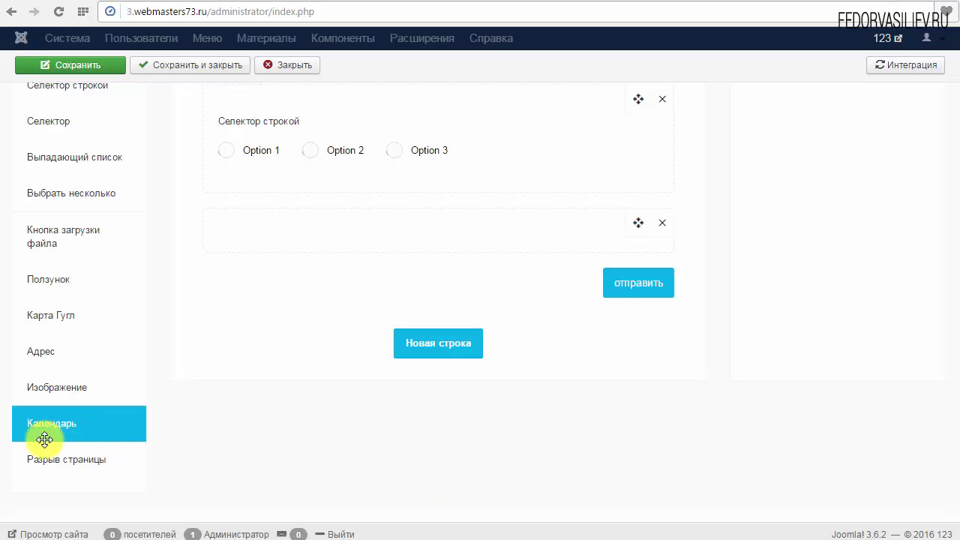
Step: Add a Календарь element to the empty row below Селектор строкой and open its properties
drag(48, 428, 344, 238)
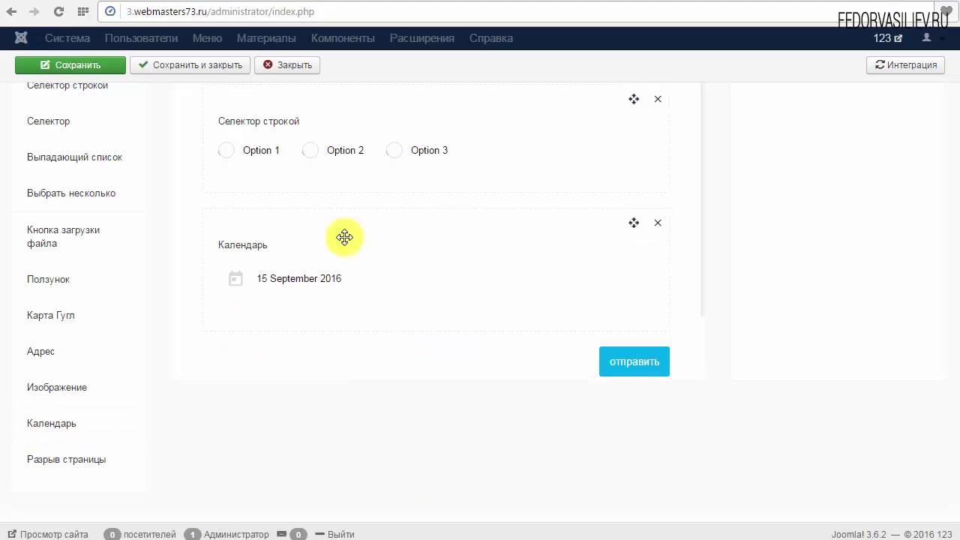
scroll(370, 381, up, 2)
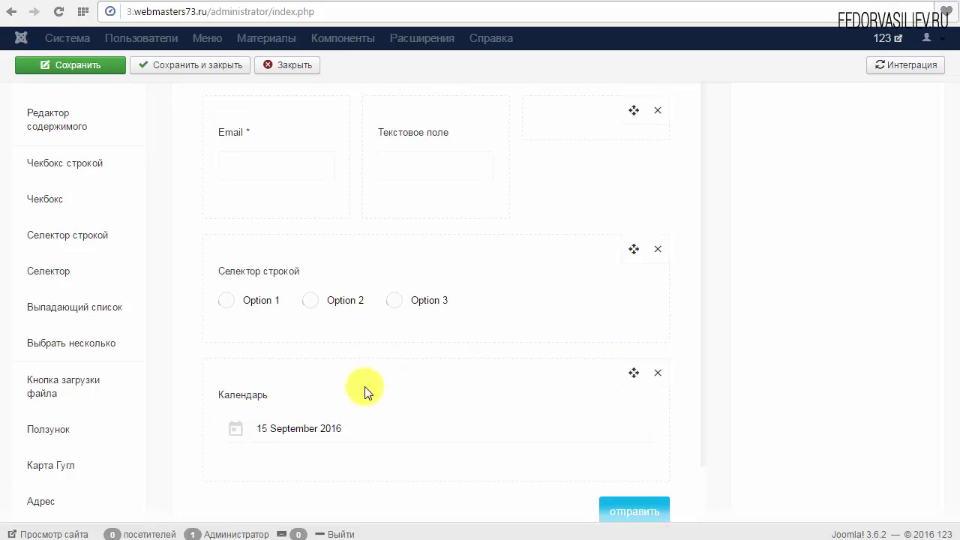
click(312, 429)
scroll(698, 368, up, 2)
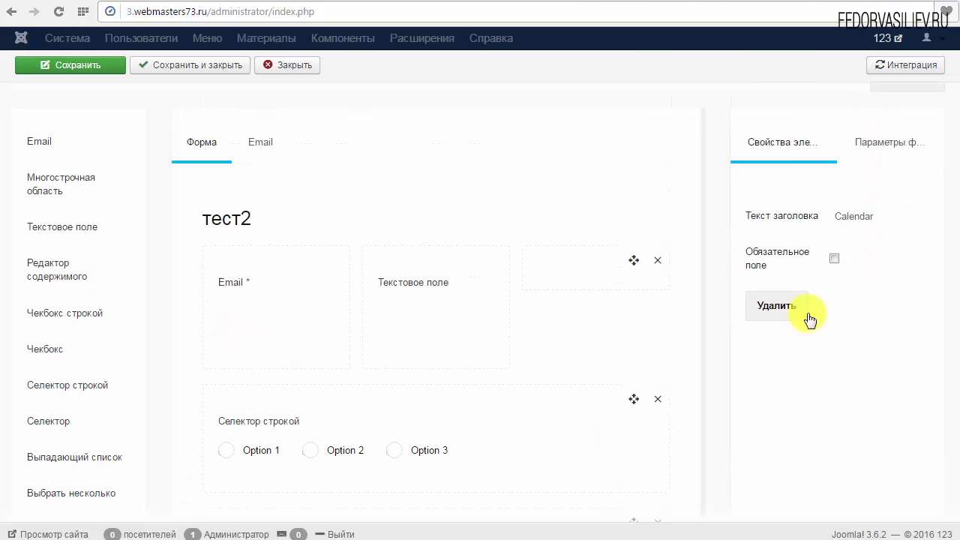
Step: Set the calendar element's heading text to "календарь" and toggle its required-field option
click(888, 216)
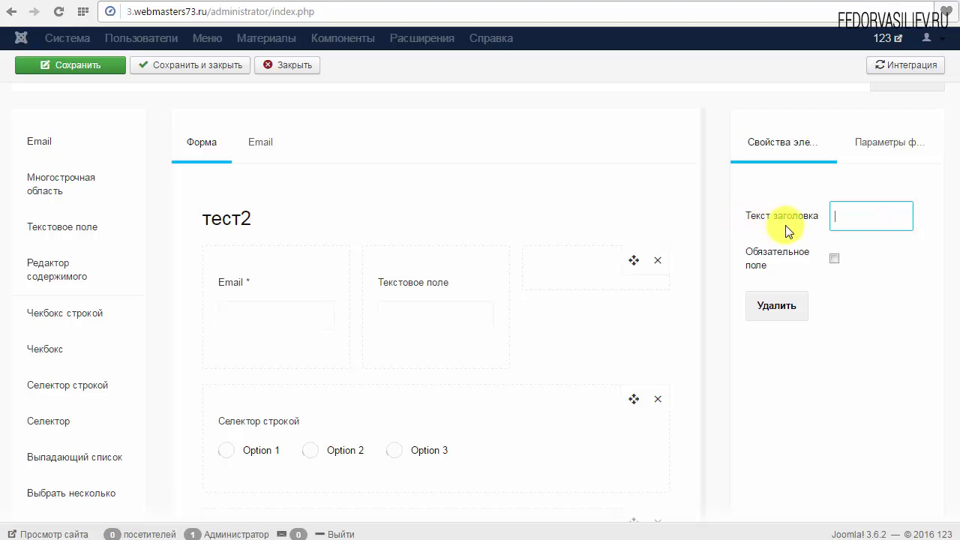
text(календарь)
scroll(788, 231, down, 1)
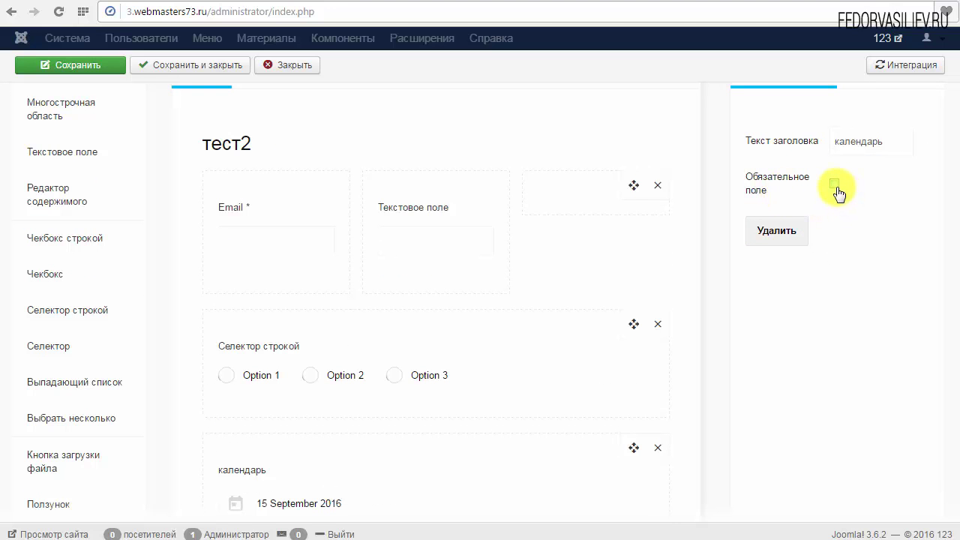
scroll(842, 232, up, 1)
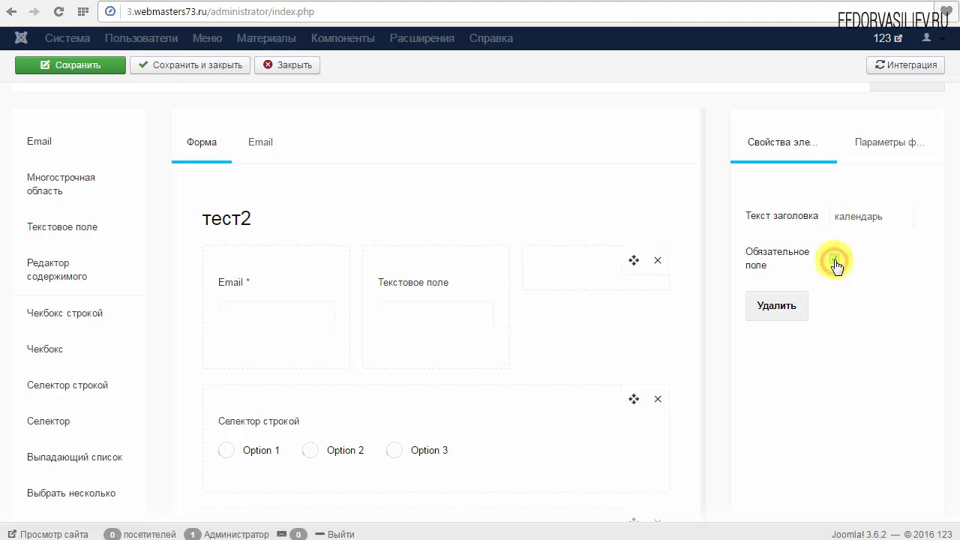
click(835, 260)
scroll(841, 269, down, 3)
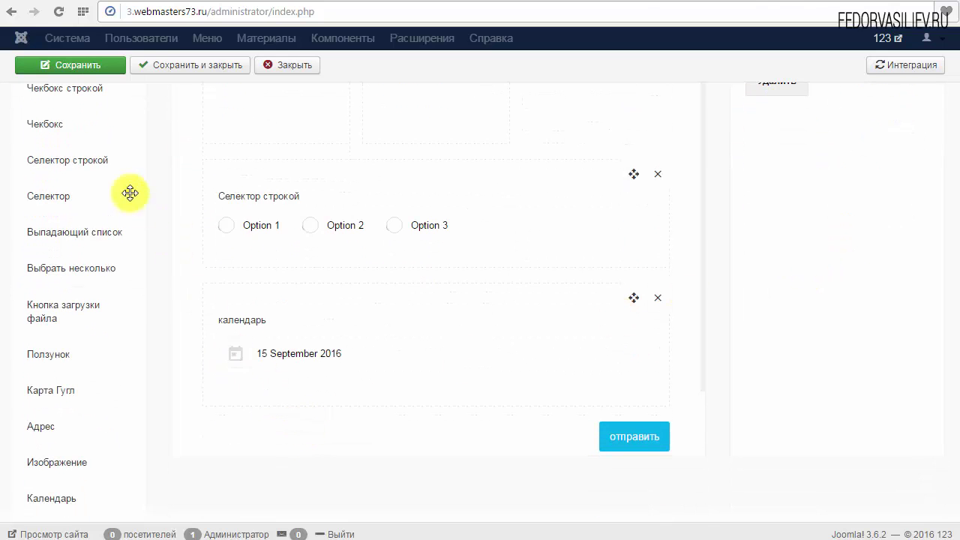
Step: Save the form, switch to the site's contacts page and try the calendar field there
scroll(128, 192, up, 4)
click(76, 68)
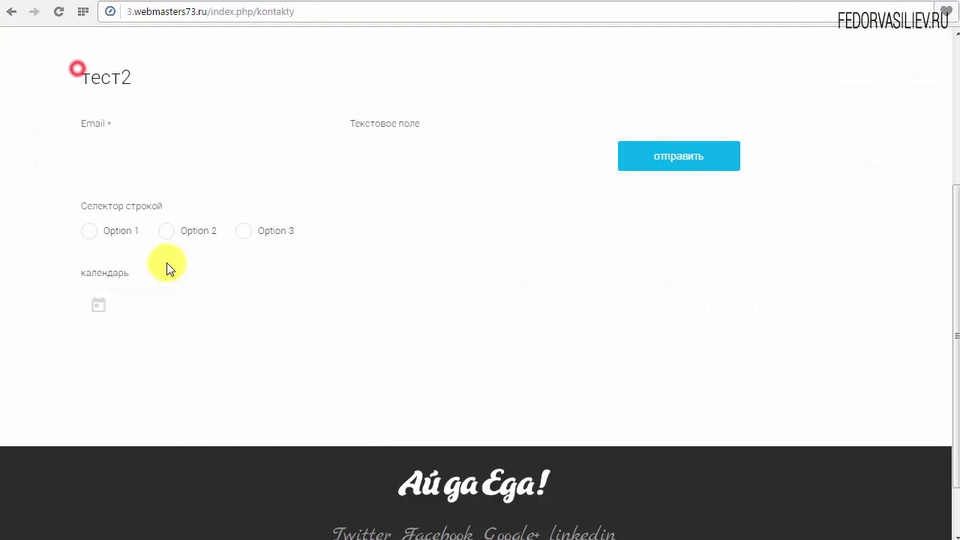
click(203, 309)
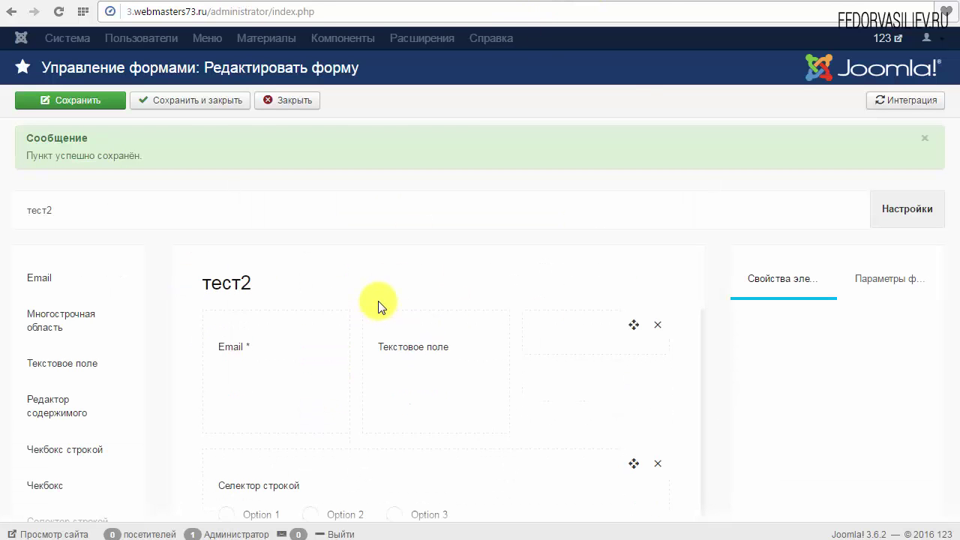
Step: Back in the form editor, examine the calendar element's heading and required-field properties
scroll(378, 301, down, 4)
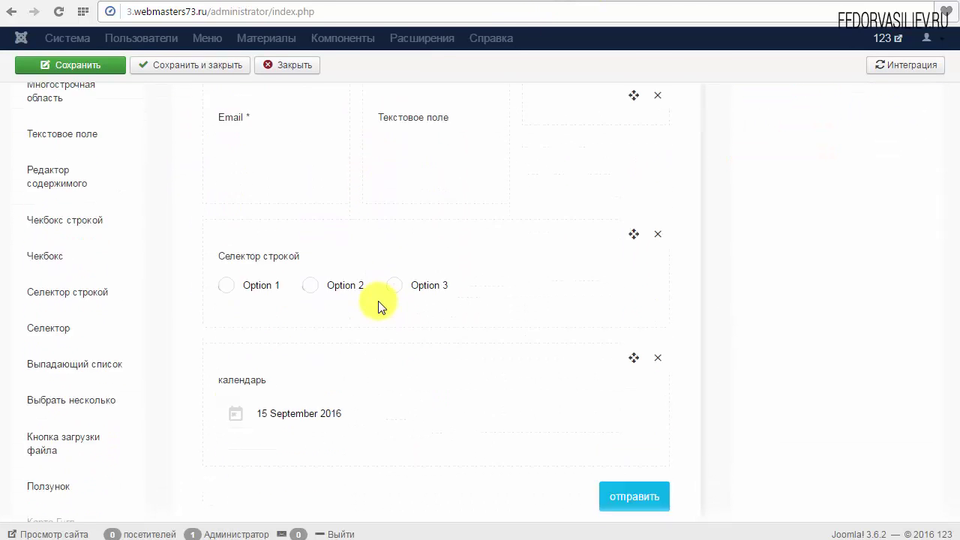
click(319, 339)
scroll(523, 319, up, 4)
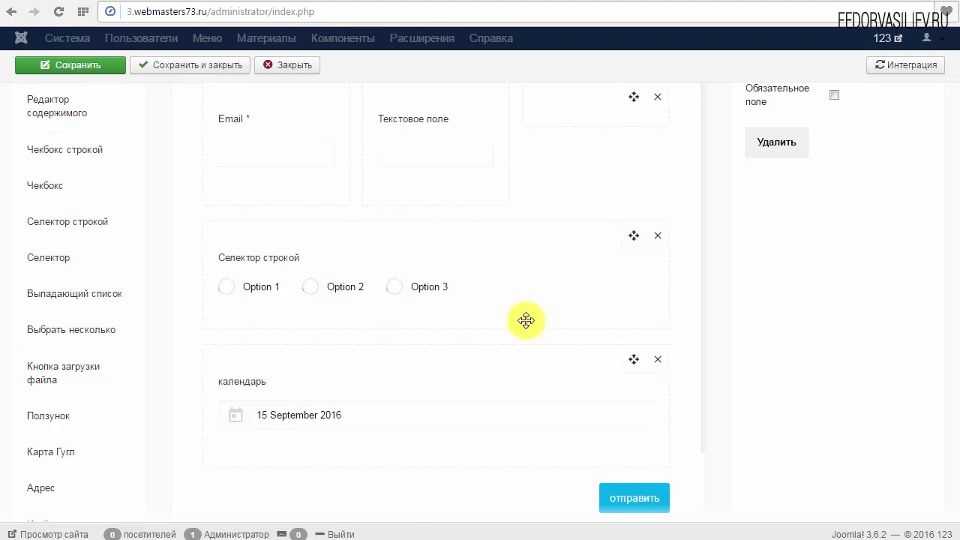
scroll(755, 283, down, 1)
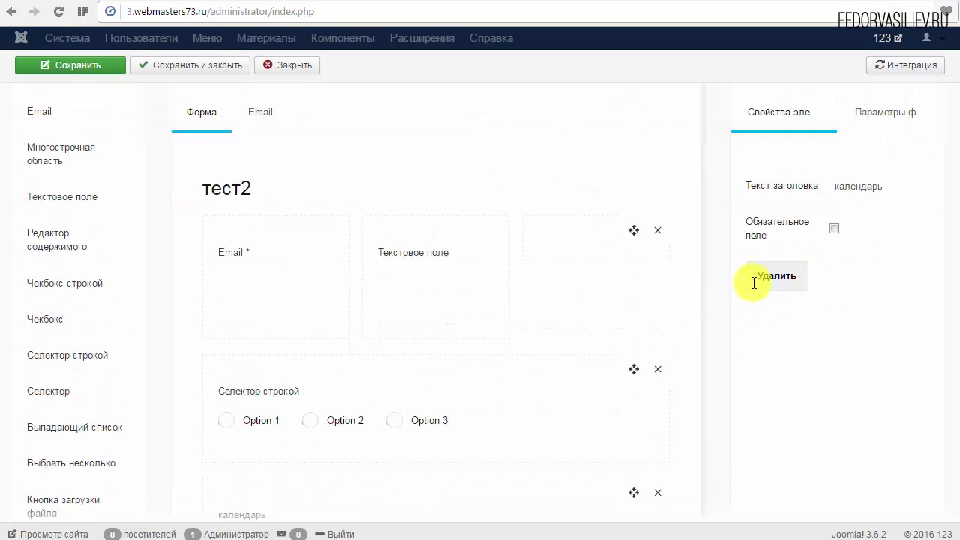
click(752, 278)
Step: Add a new empty row to the form and move it above the calendar row
scroll(752, 279, down, 3)
scroll(96, 403, down, 1)
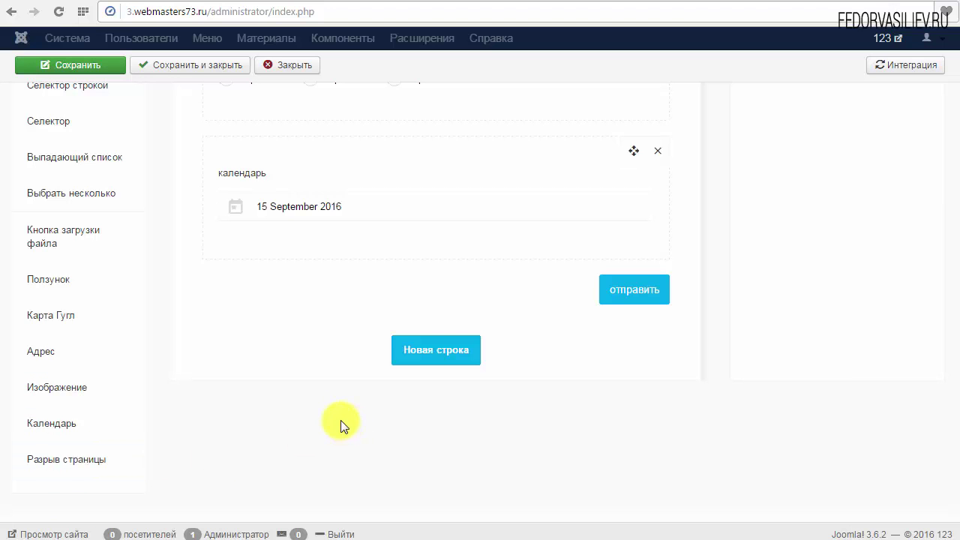
click(435, 351)
click(266, 237)
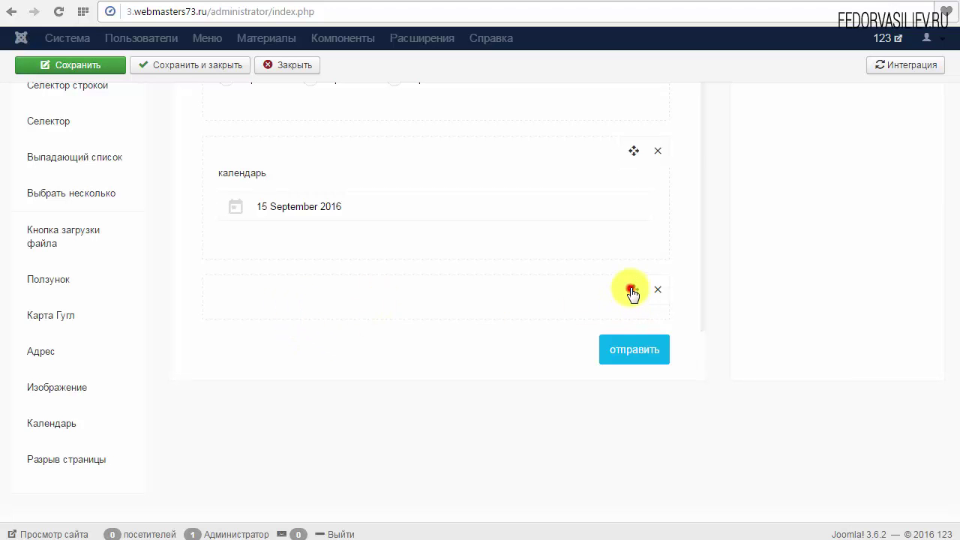
drag(633, 291, 583, 159)
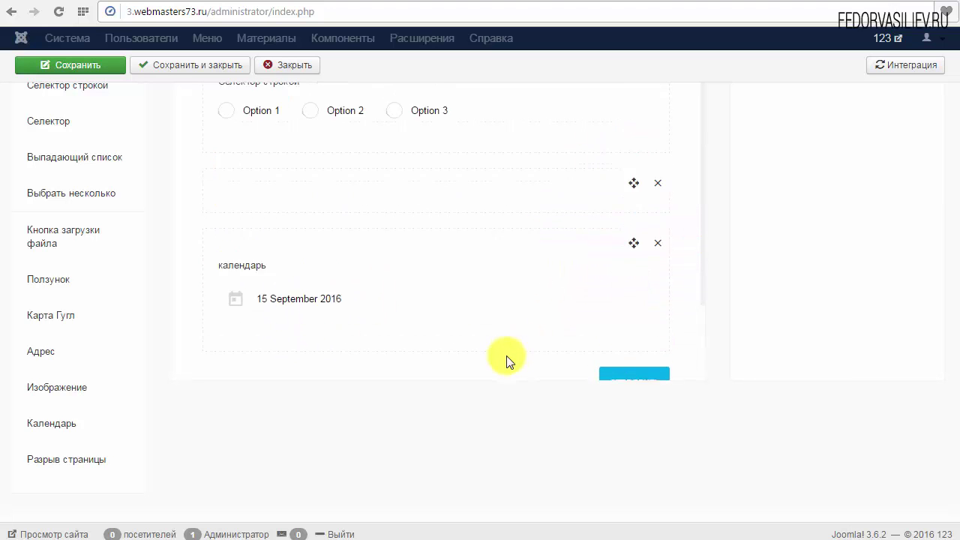
scroll(433, 373, up, 1)
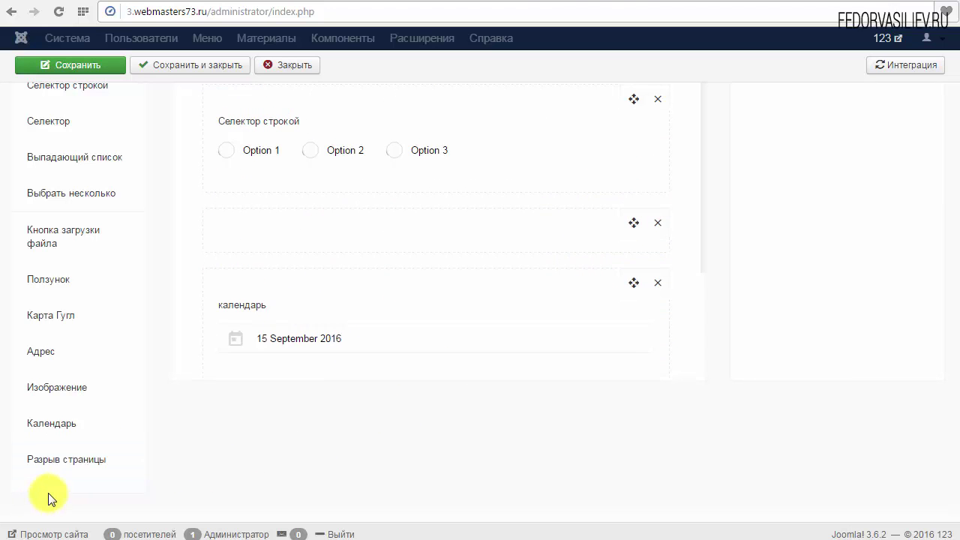
Step: Insert a page break (Разрыв страницы) between the empty row and the calendar row
drag(48, 463, 286, 233)
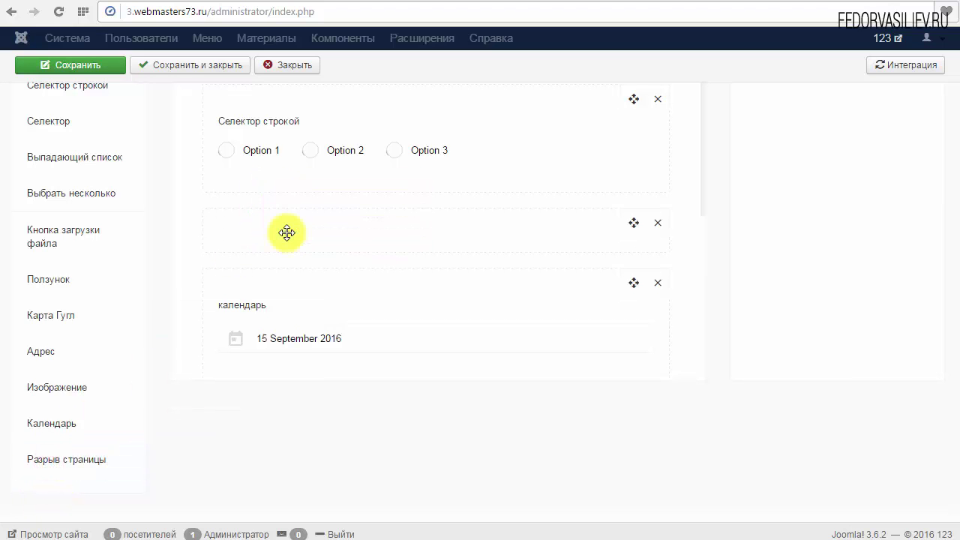
drag(75, 463, 332, 286)
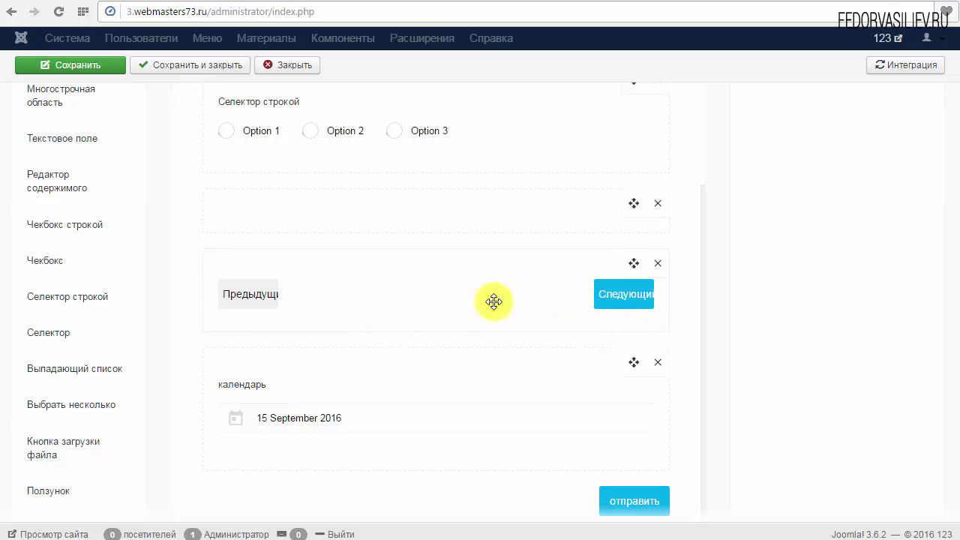
scroll(524, 315, up, 1)
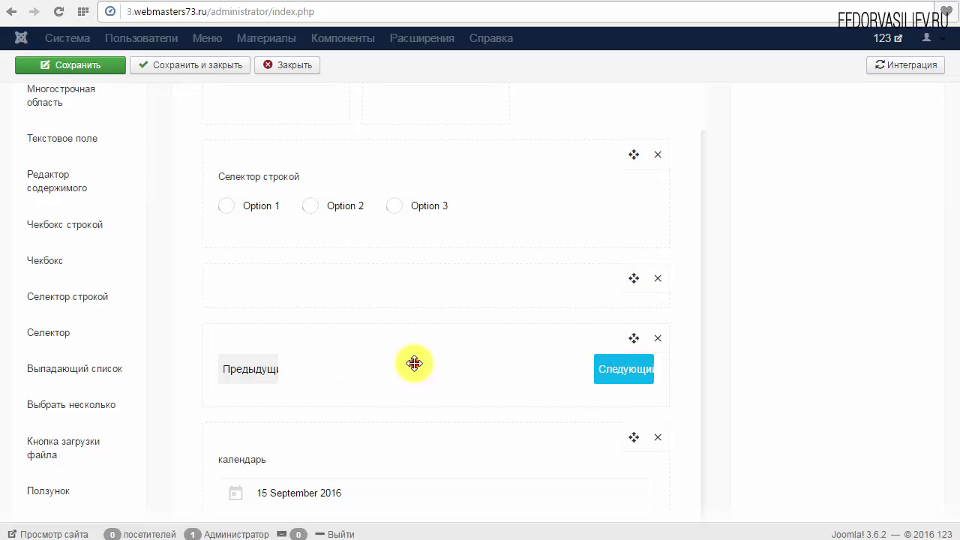
scroll(617, 447, up, 1)
Step: Change the heading text of the page break's forward button to "Шаг 2"
click(617, 447)
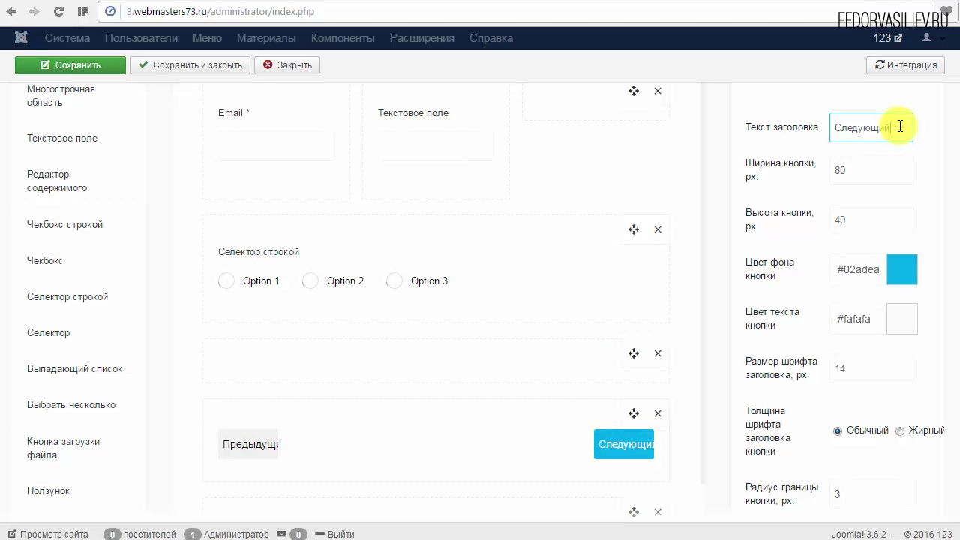
drag(901, 127, 766, 137)
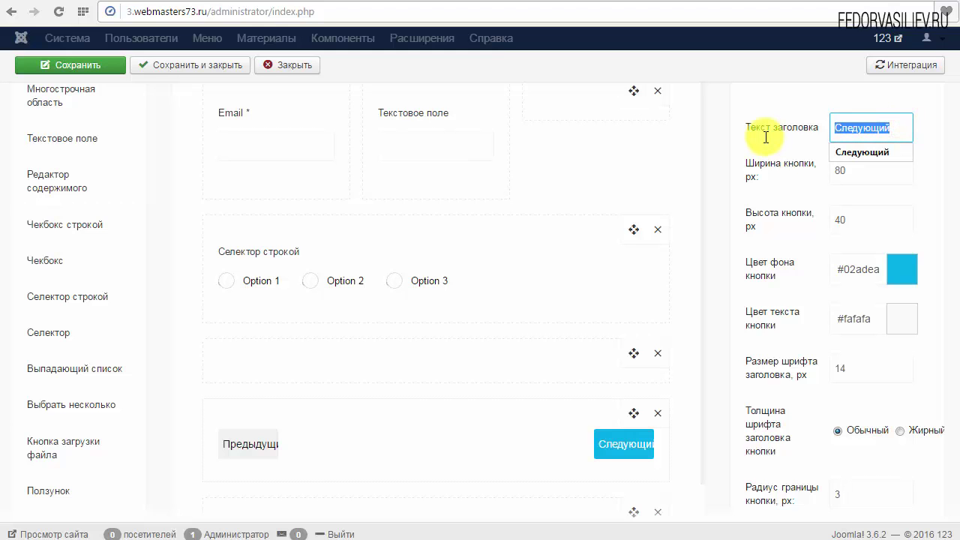
text(Шаг 2)
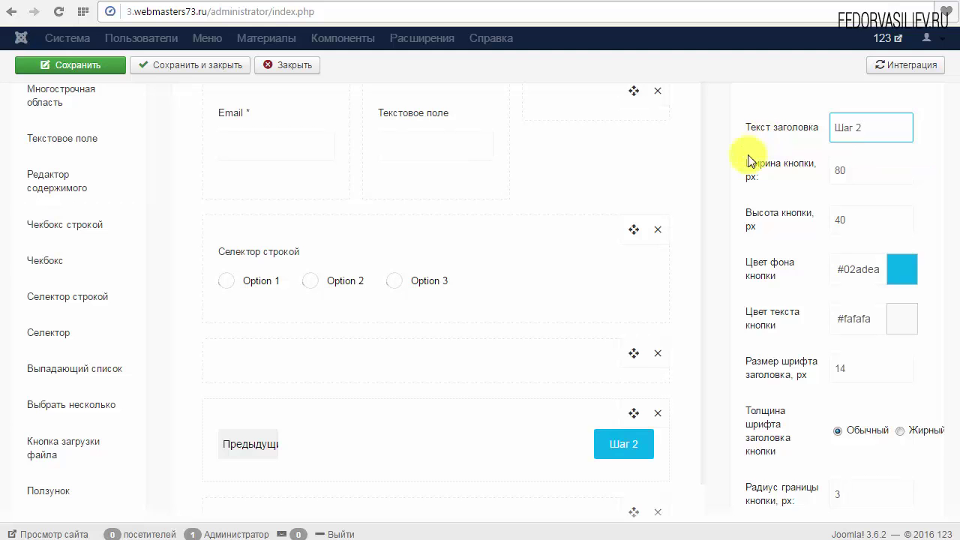
click(629, 450)
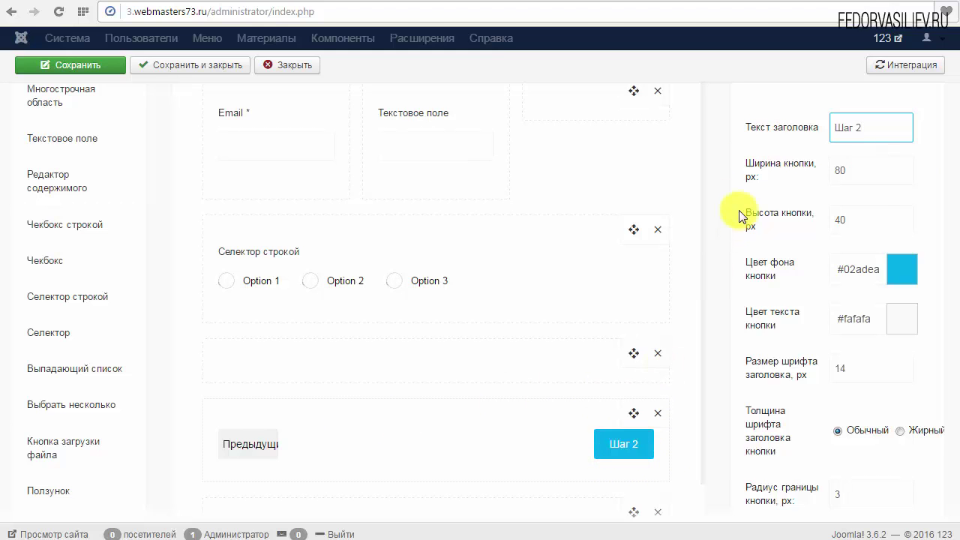
click(870, 170)
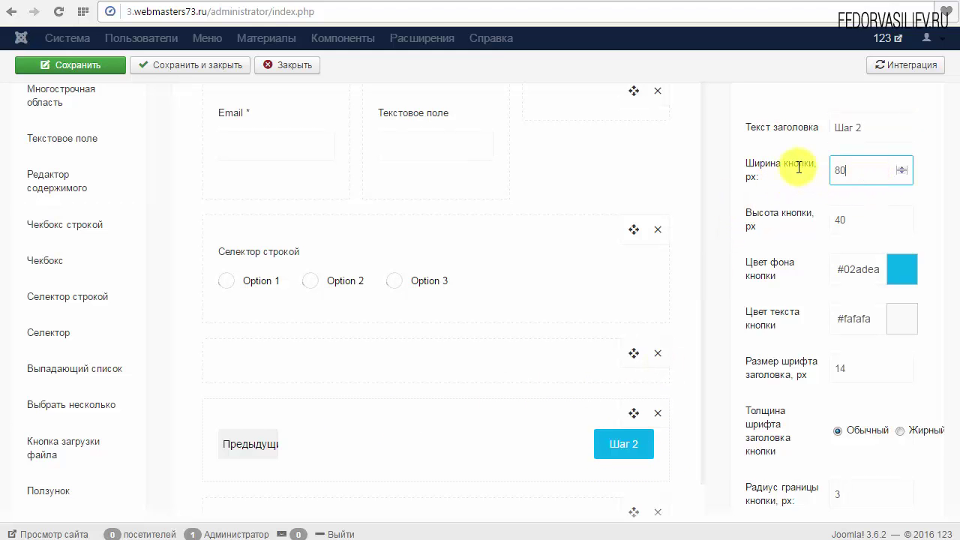
drag(868, 171, 815, 173)
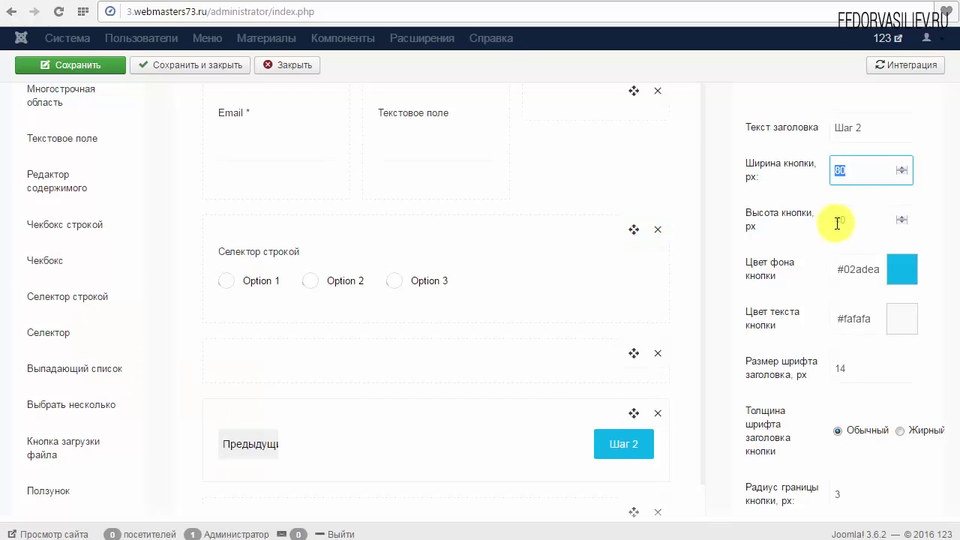
drag(854, 218, 818, 217)
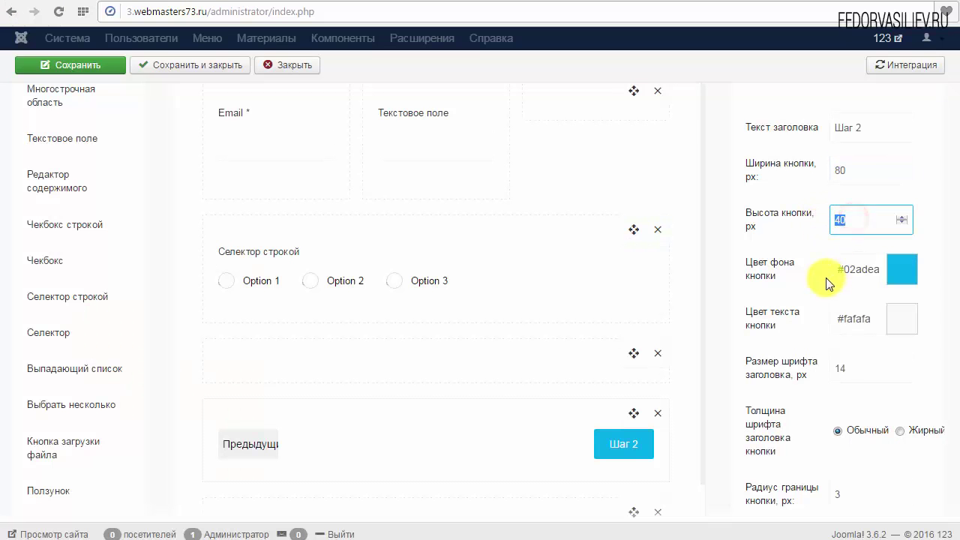
Step: Set the "Шаг 2" button's background colour to #0326eb and its text colour to #ffffff
click(901, 267)
click(877, 318)
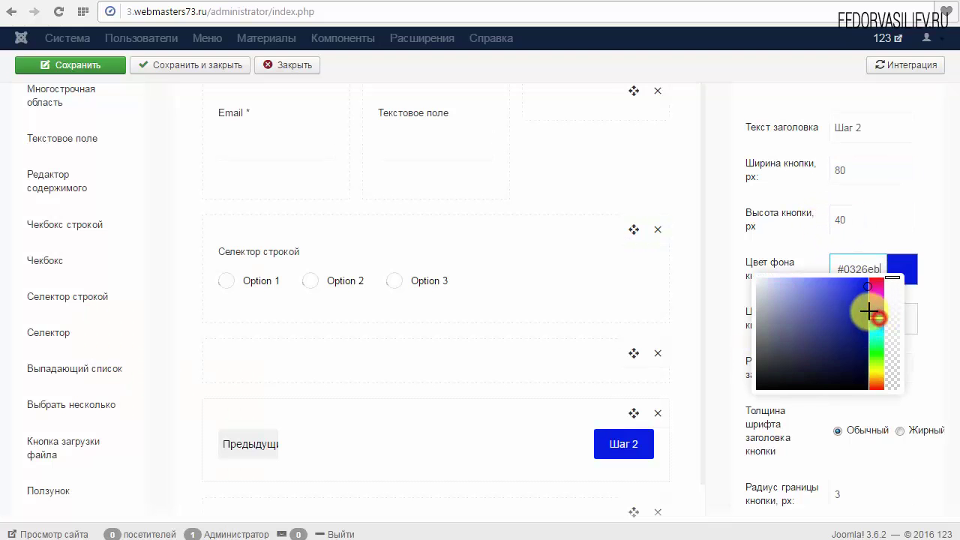
click(881, 233)
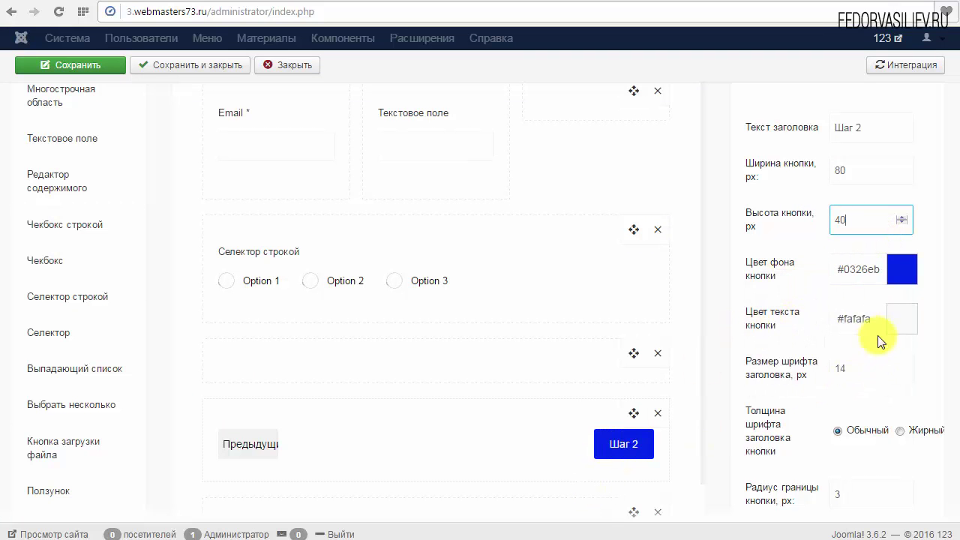
click(902, 318)
drag(832, 381, 736, 322)
click(806, 301)
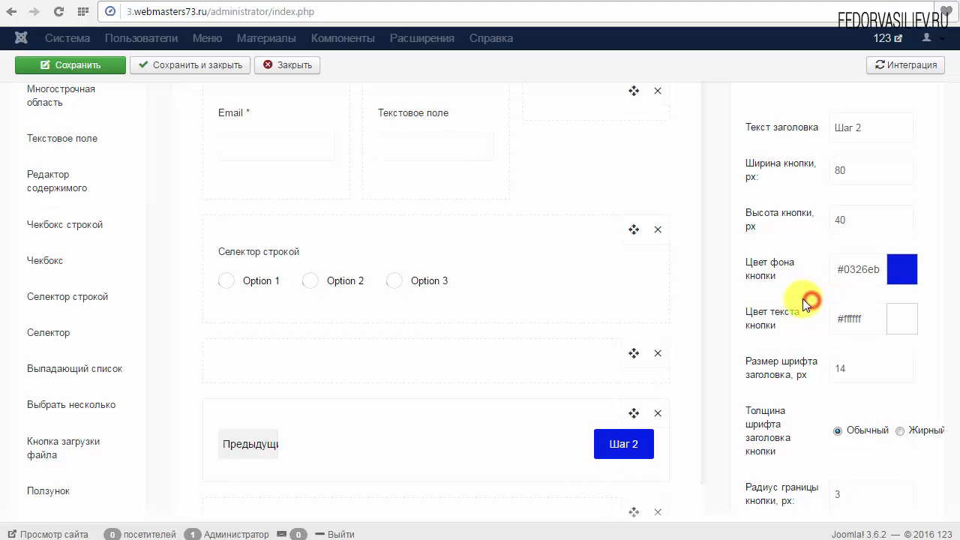
Step: Set the "Шаг 2" button's heading font size to 19 px and its border radius to 15 px
scroll(804, 303, down, 2)
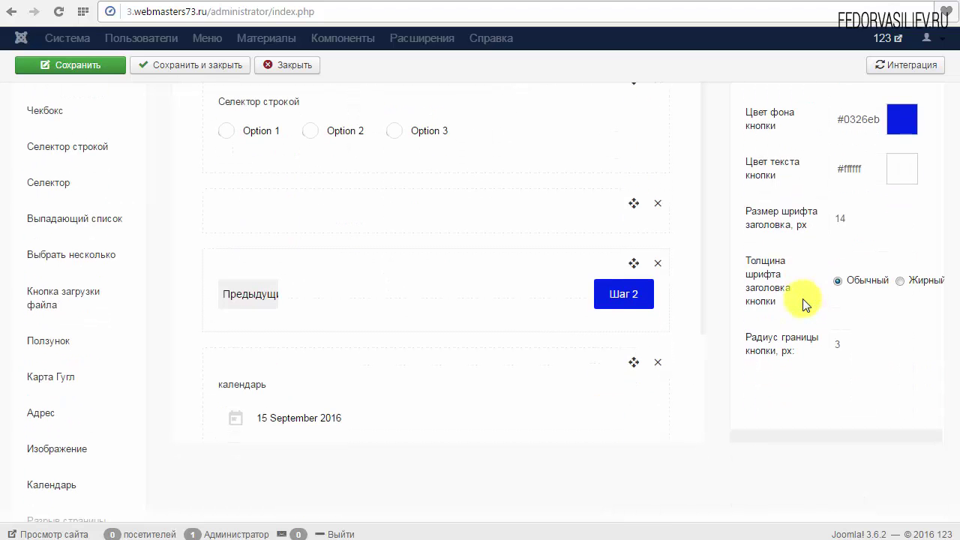
click(903, 216)
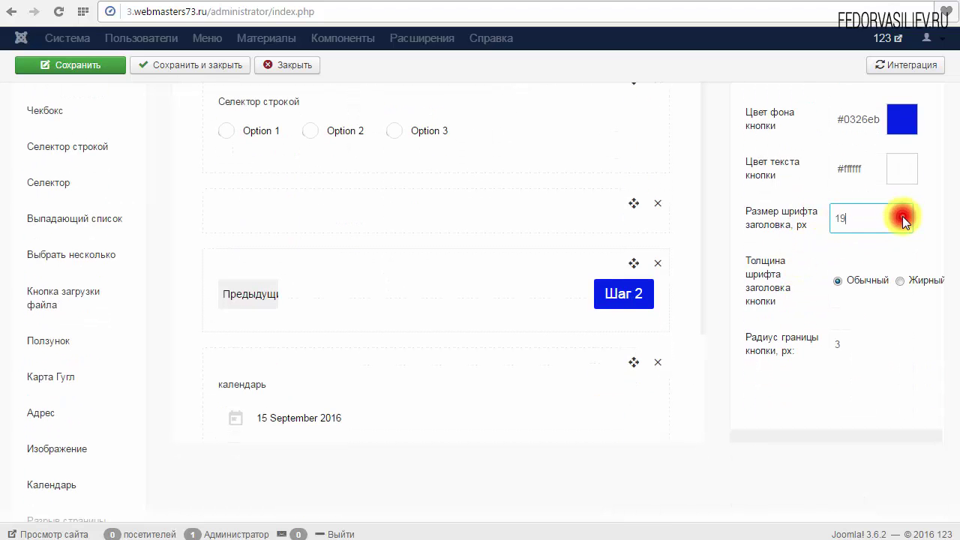
click(838, 280)
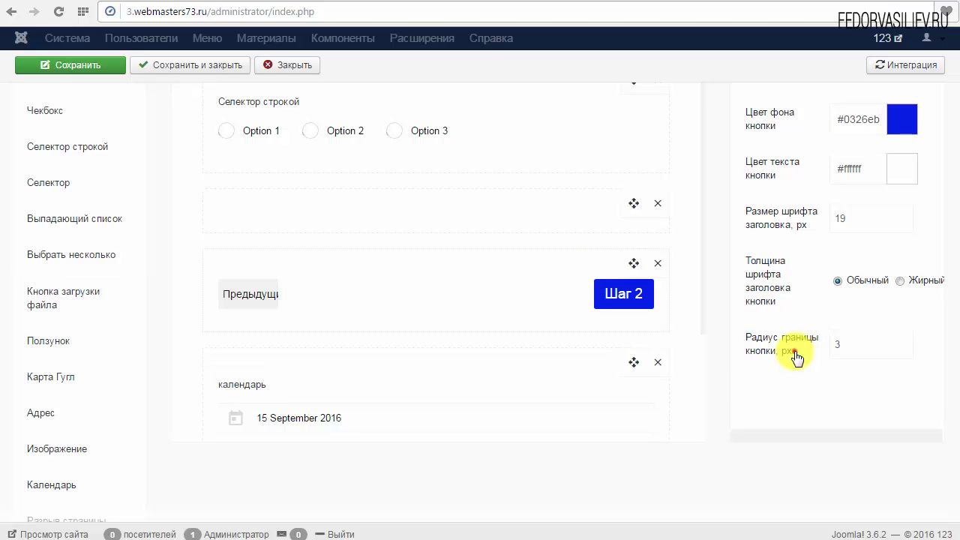
click(852, 346)
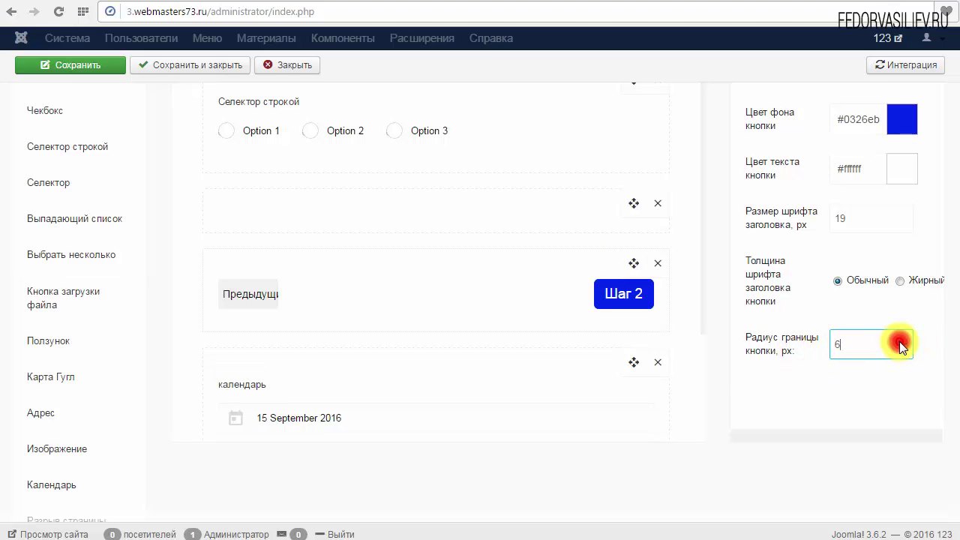
drag(901, 341, 901, 341)
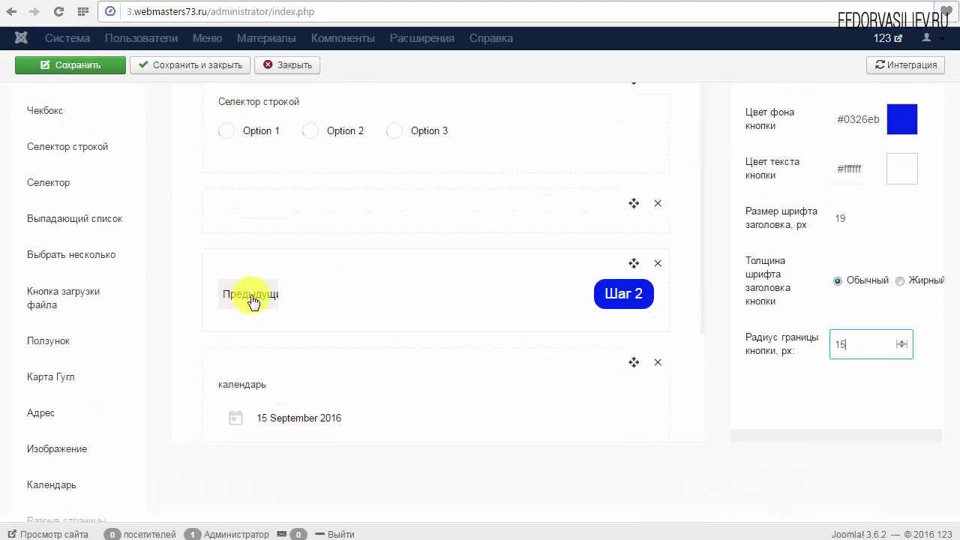
Step: Set the "Предыдущий" button's background colour to #0008fa and its text colour to #ffffff
click(253, 300)
scroll(840, 328, up, 3)
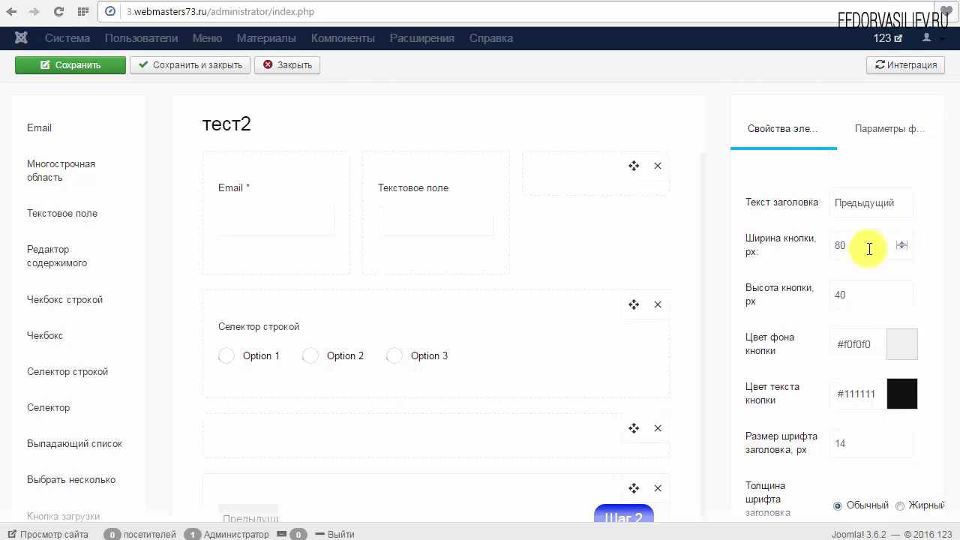
scroll(862, 262, down, 1)
click(902, 266)
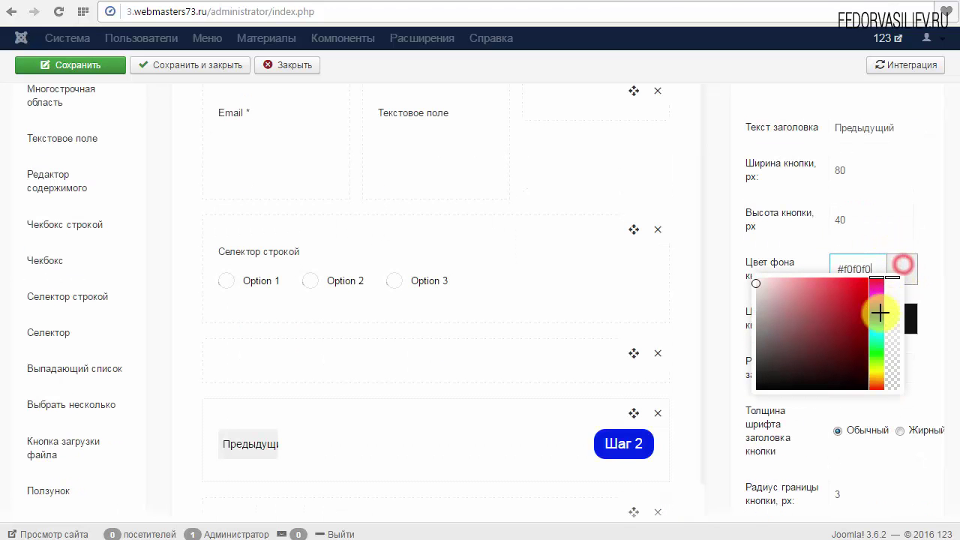
click(879, 314)
drag(848, 306, 867, 272)
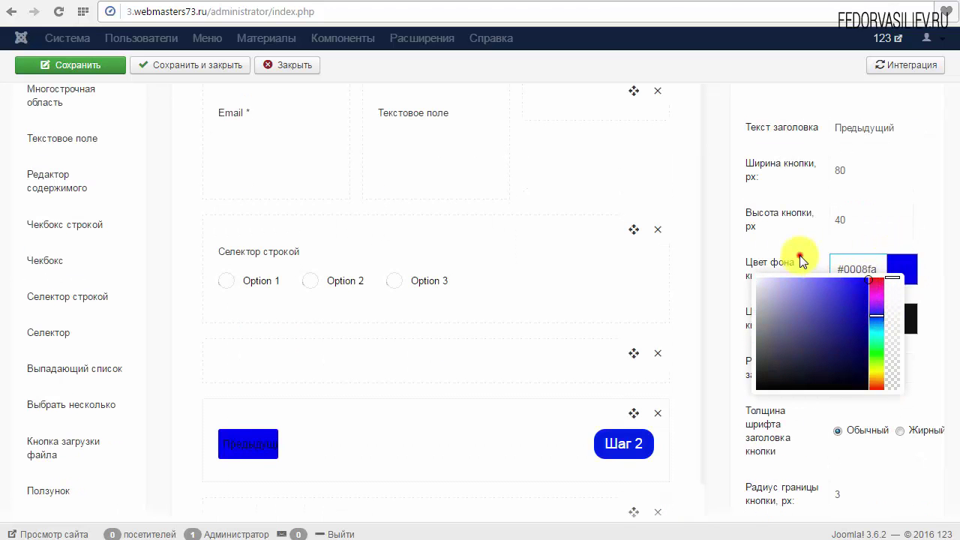
click(800, 257)
click(902, 321)
drag(840, 358, 798, 300)
Step: Set the back button's heading font size to 17 px and shorten its heading text to "Пред"
scroll(825, 315, down, 1)
click(903, 290)
click(903, 289)
click(903, 290)
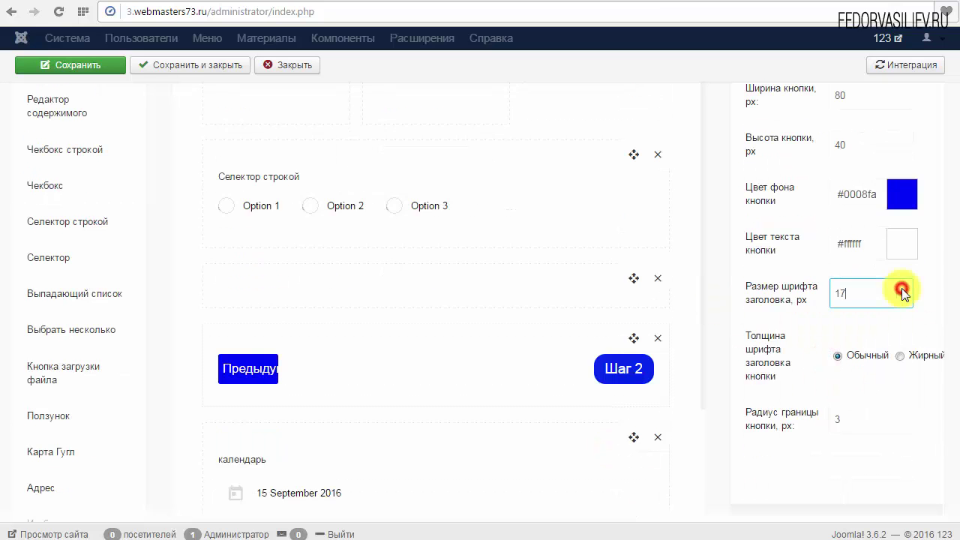
scroll(877, 296, up, 4)
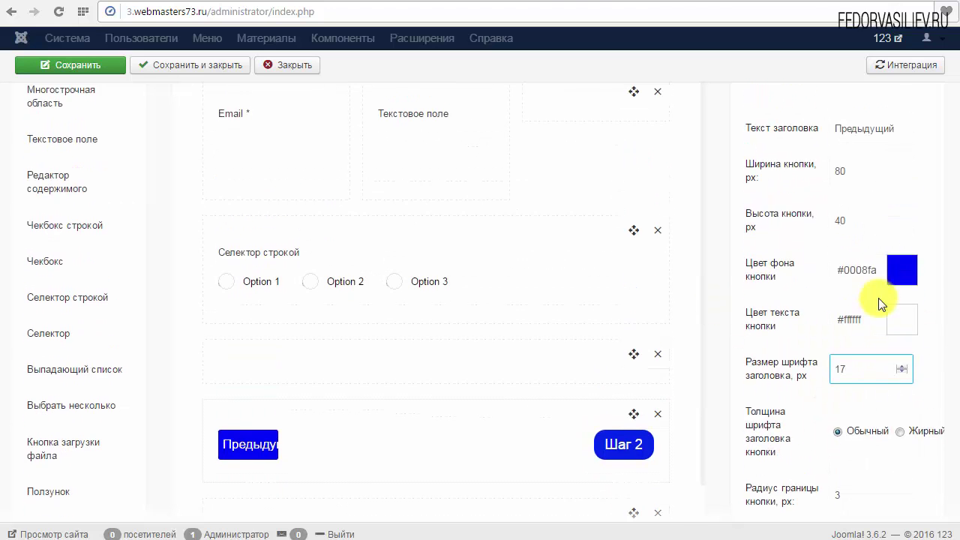
drag(856, 353, 947, 368)
key(BackSpace)
Step: Match the "Пред" button to the "Шаг 2" button with a 15 px border radius and a 19 px heading font size
scroll(932, 353, down, 4)
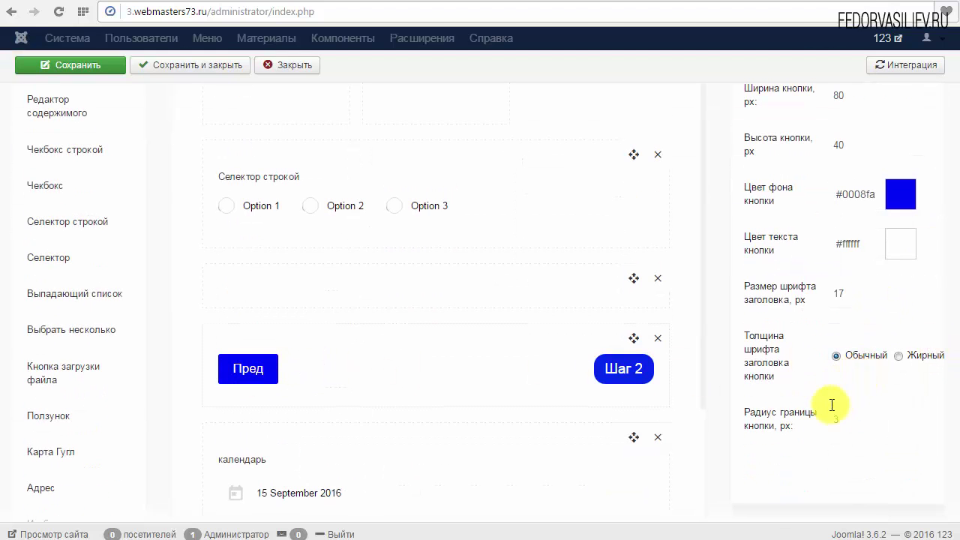
click(630, 368)
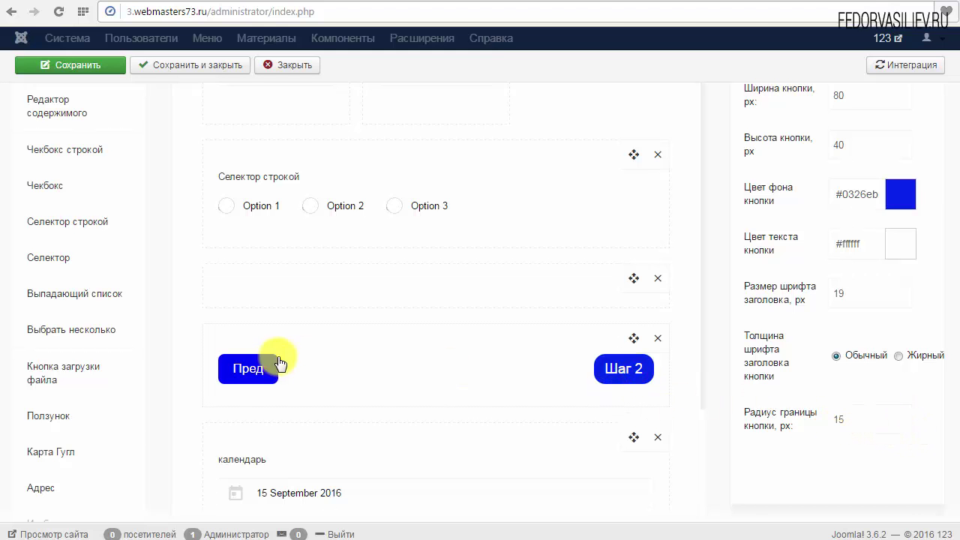
click(253, 367)
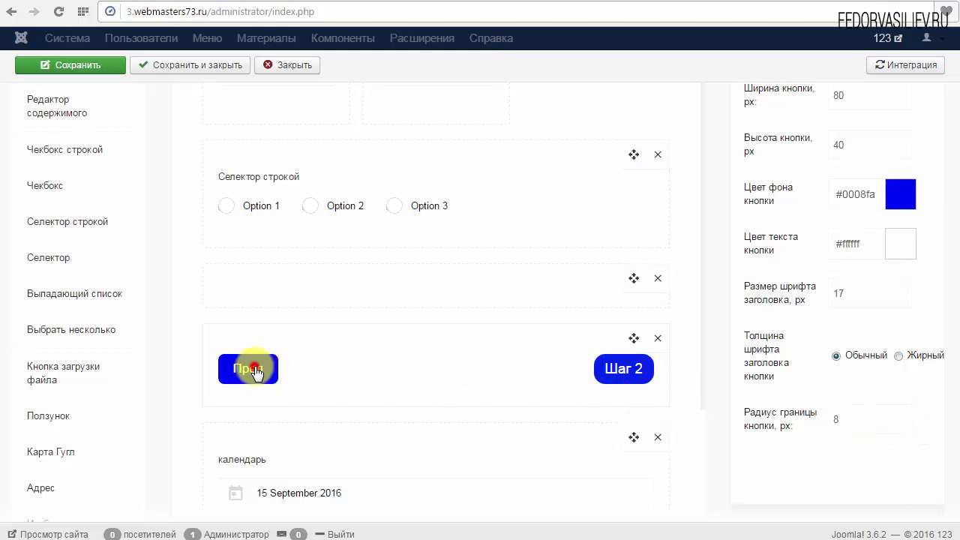
click(899, 416)
click(899, 415)
click(617, 372)
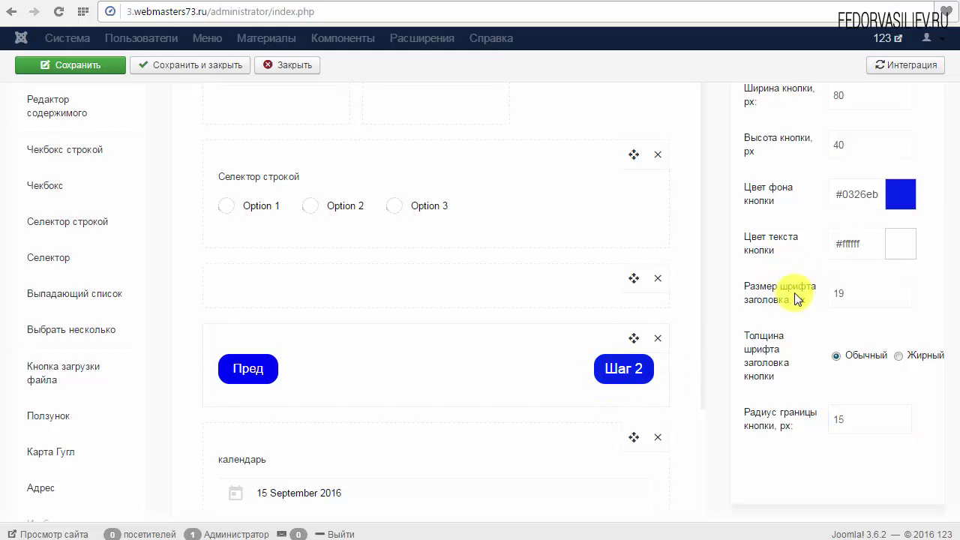
click(250, 372)
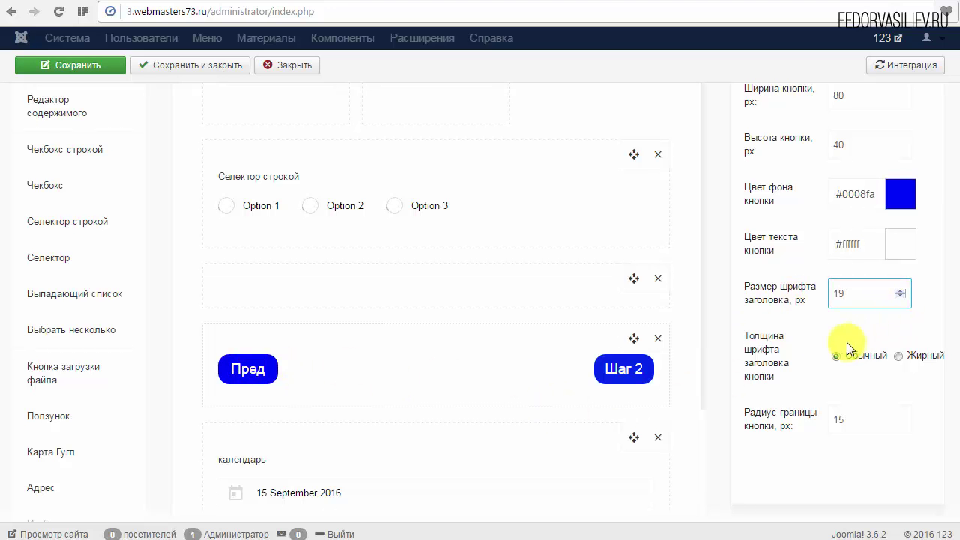
Step: Review the form rows around the page break, including the properties of the calendar field and the "Шаг 2" button
scroll(493, 370, up, 2)
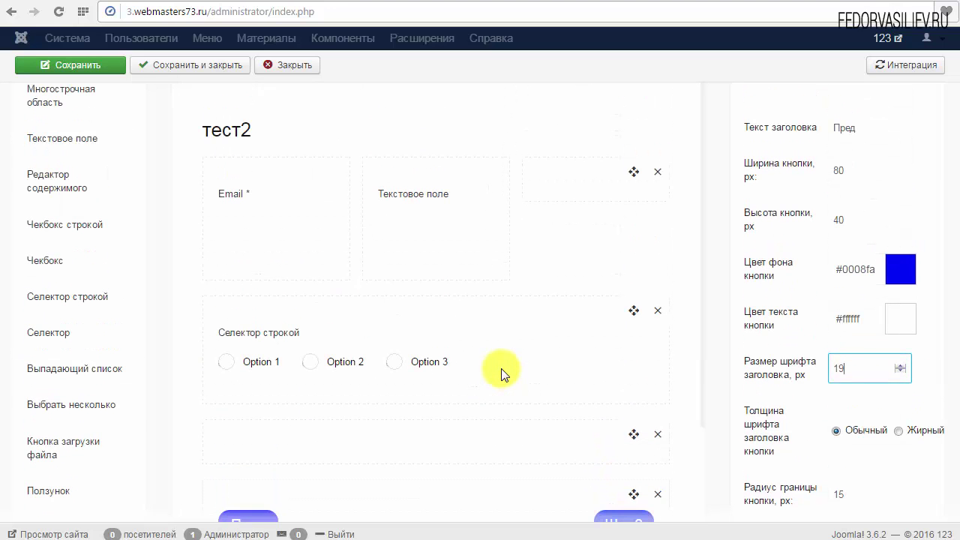
scroll(502, 369, down, 3)
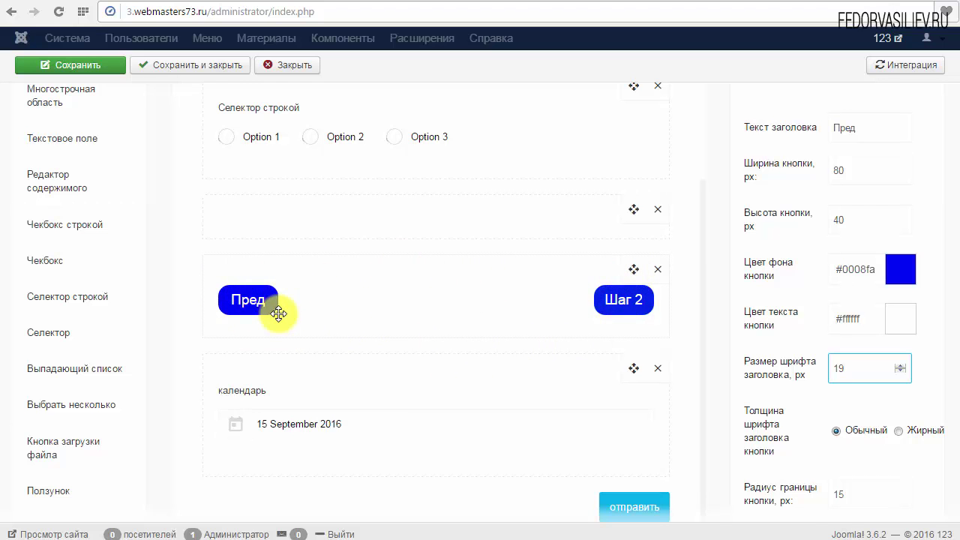
scroll(379, 406, up, 1)
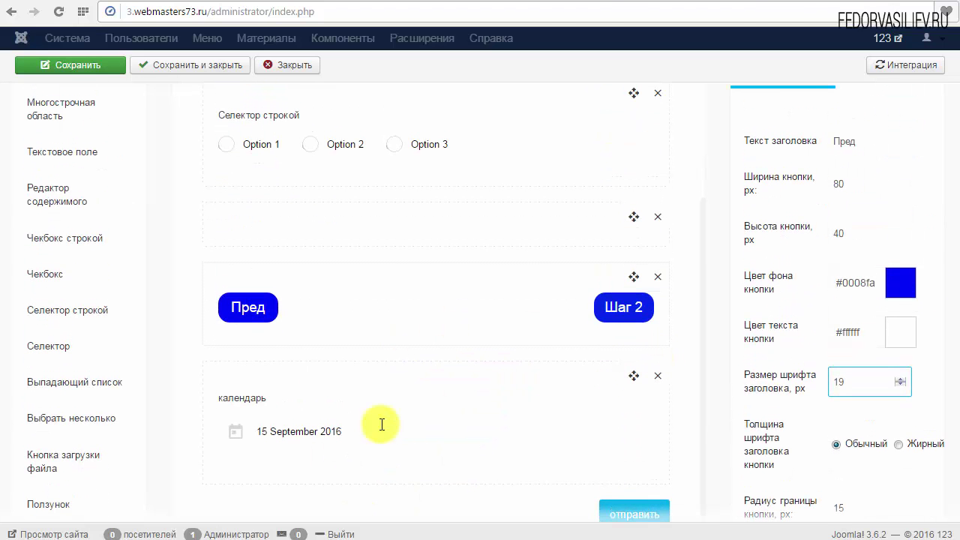
click(293, 436)
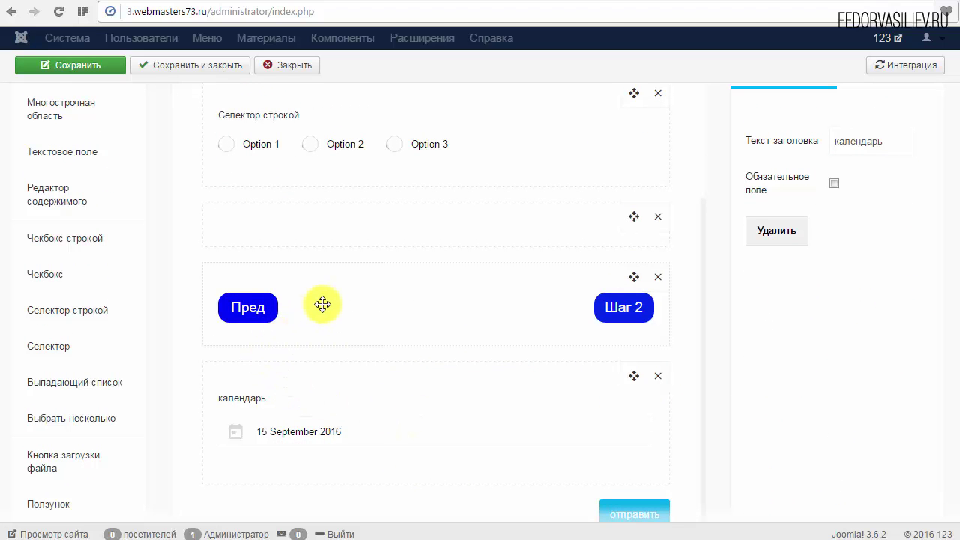
scroll(323, 304, down, 2)
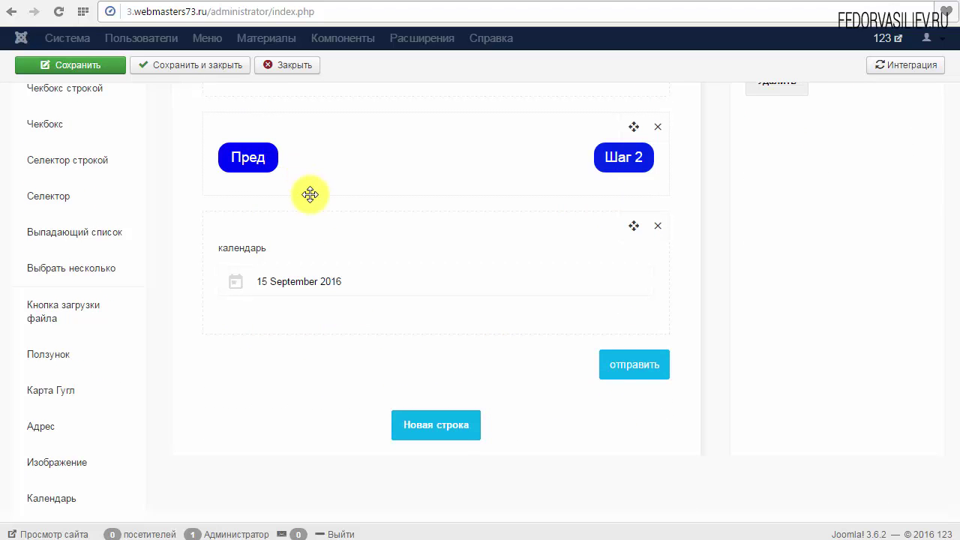
scroll(339, 300, down, 1)
scroll(339, 316, up, 2)
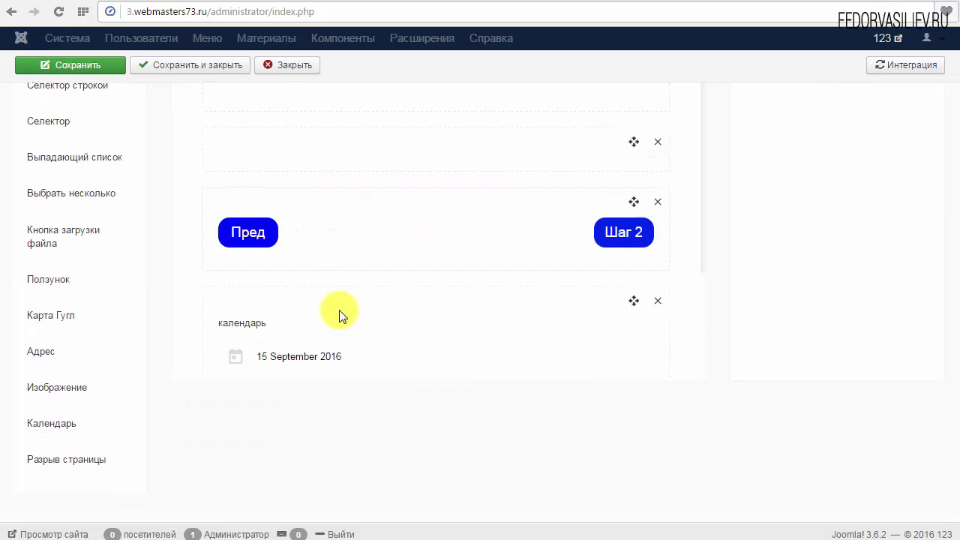
click(618, 237)
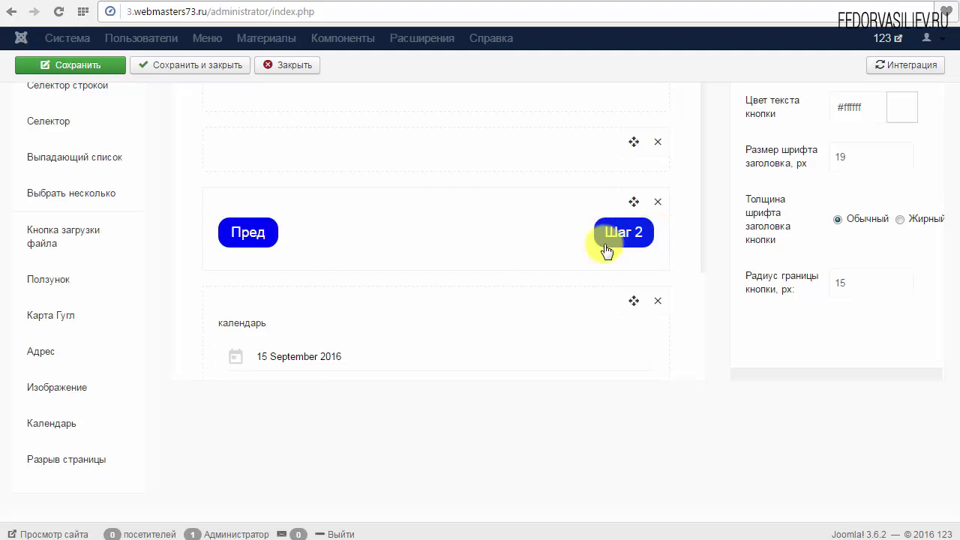
scroll(457, 300, up, 3)
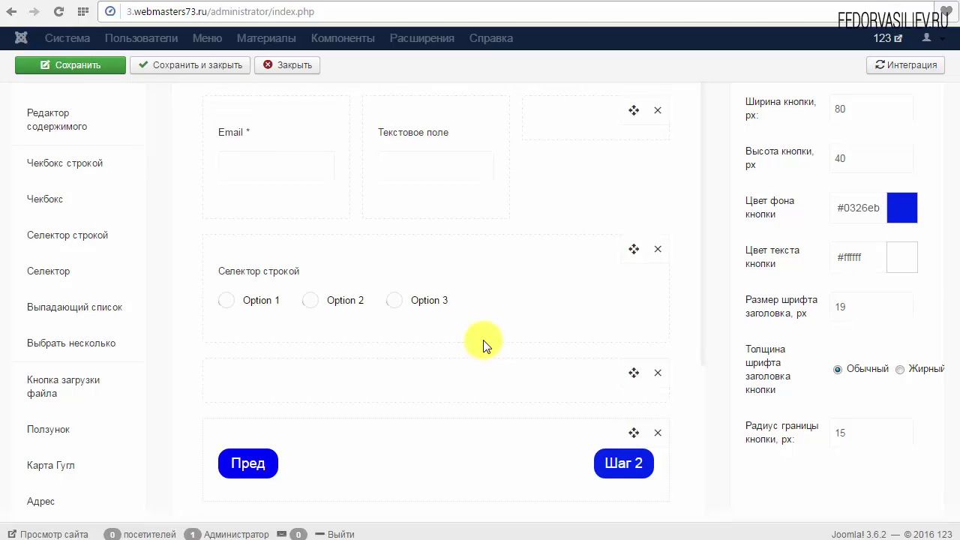
Step: Save the тест2 form and reload the site's kontakty page in the other browser tab
click(62, 66)
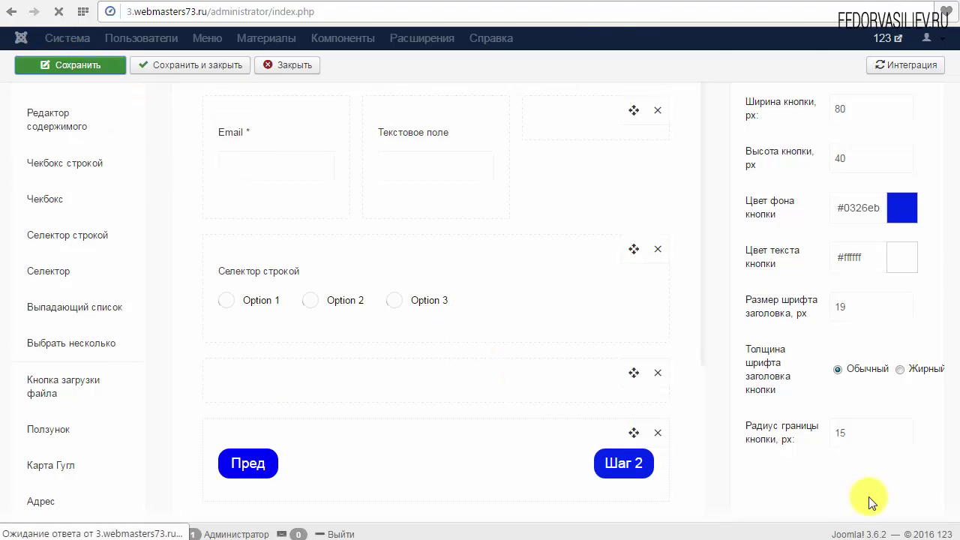
click(630, 2)
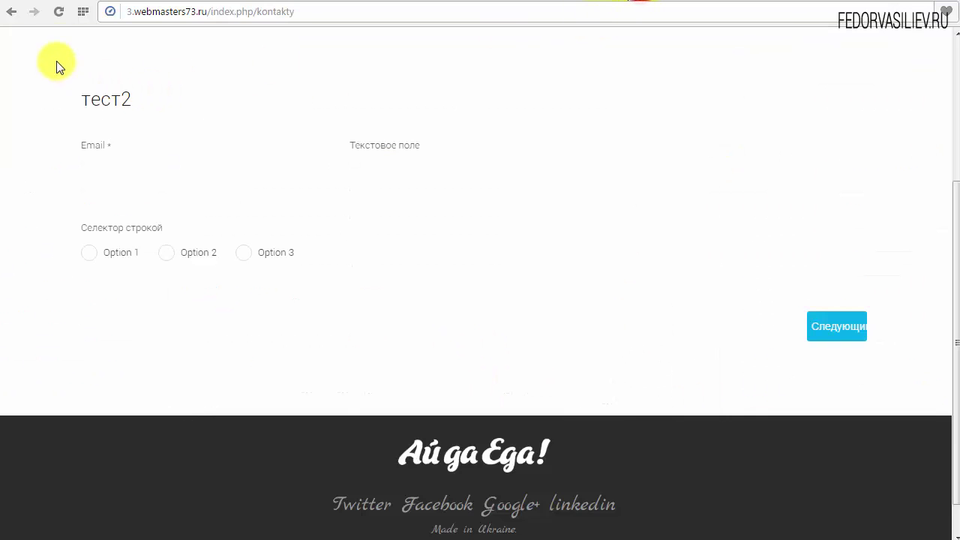
click(60, 13)
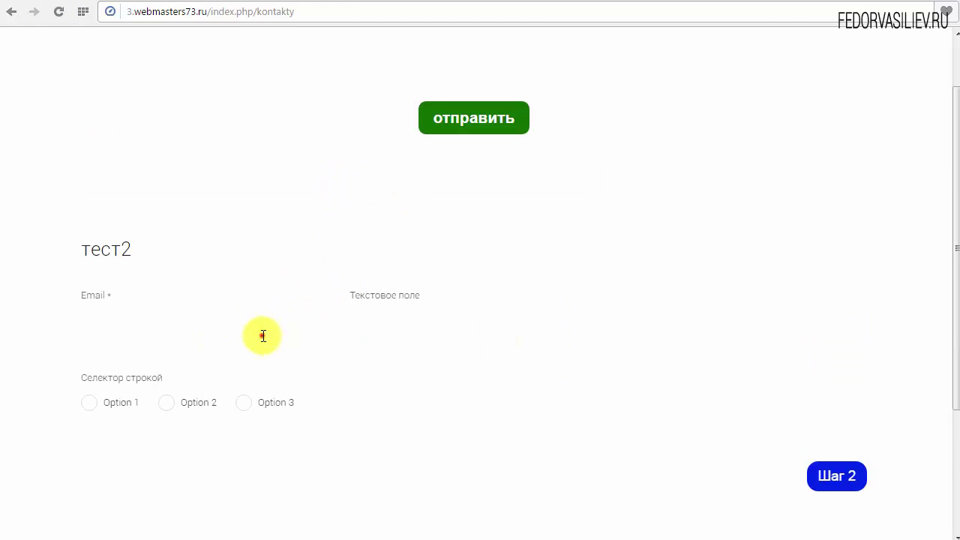
Step: Try to advance to the form's second page with the Email field and the text field left empty
click(262, 335)
click(388, 333)
scroll(274, 315, down, 2)
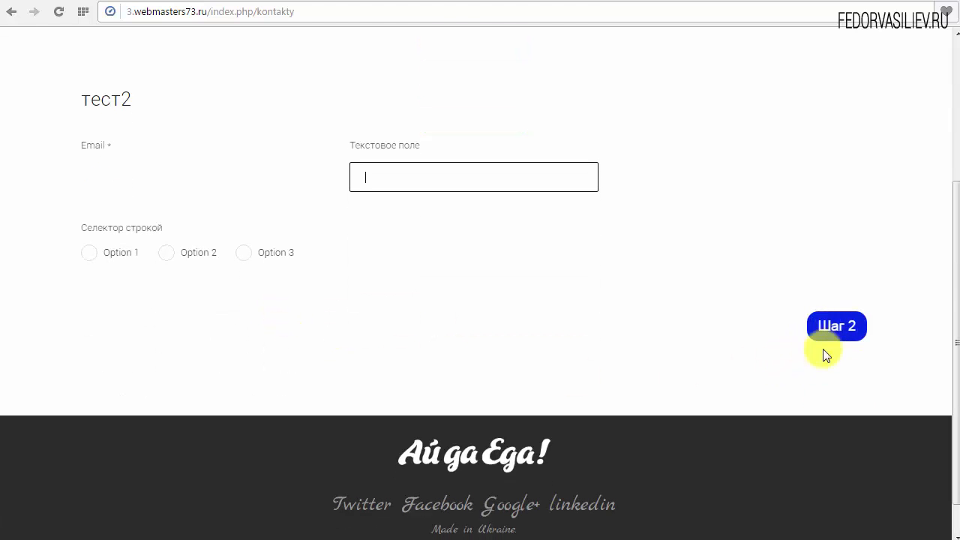
click(834, 327)
scroll(371, 294, up, 2)
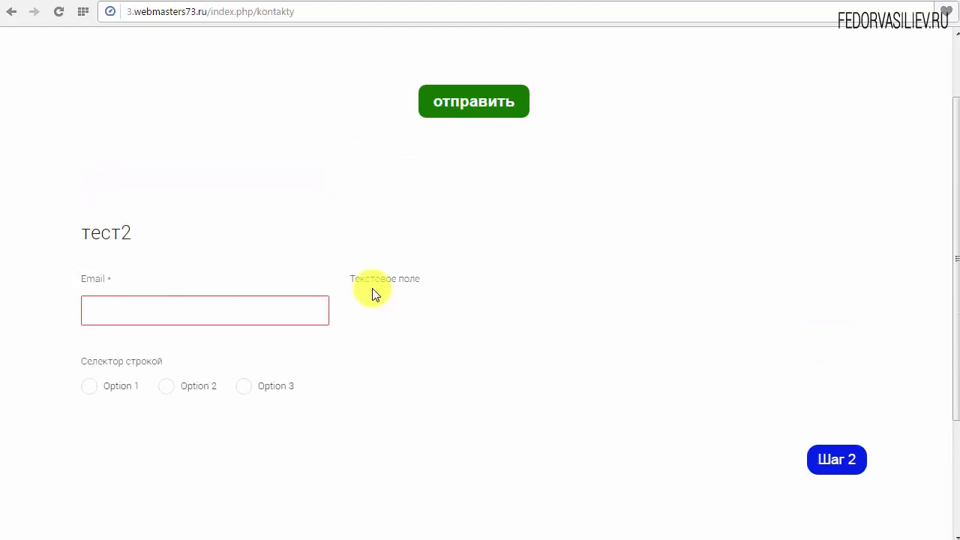
scroll(372, 294, down, 1)
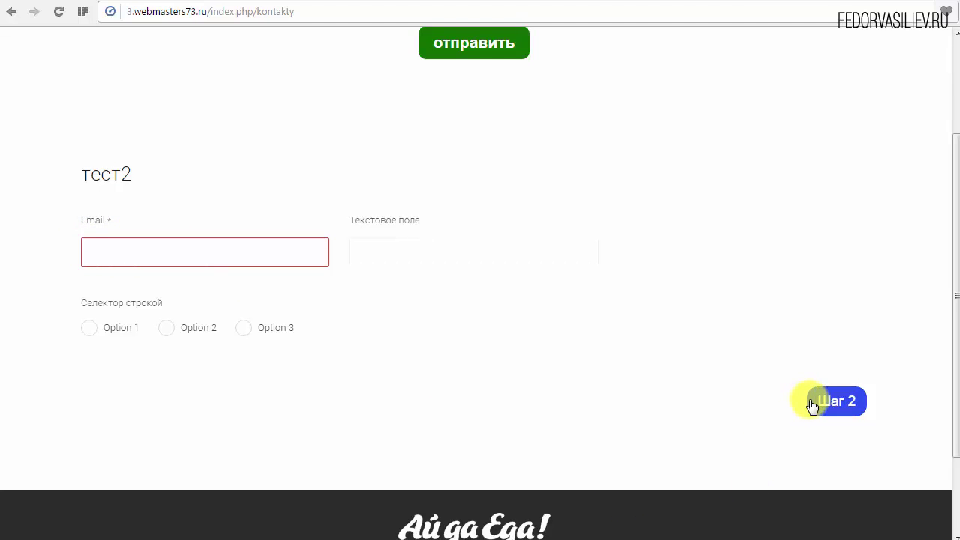
Step: Fill in the contact's e-mail to advance to the form's second page, and check the calendar field's date picker there
click(175, 252)
click(145, 278)
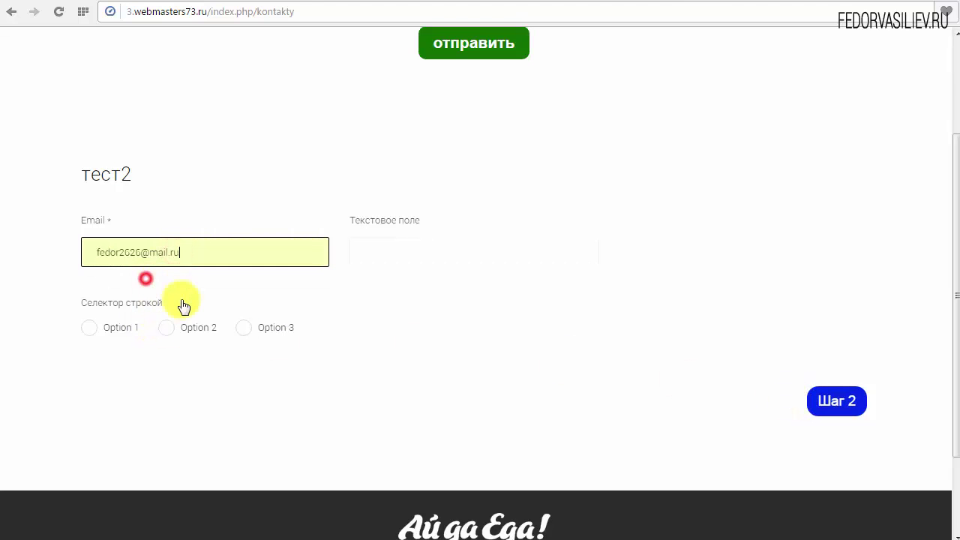
click(837, 403)
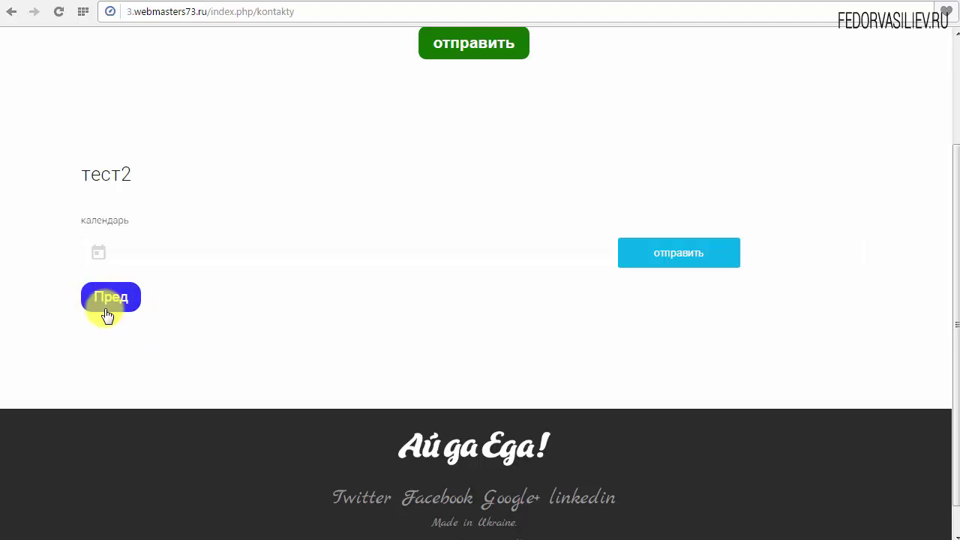
click(142, 252)
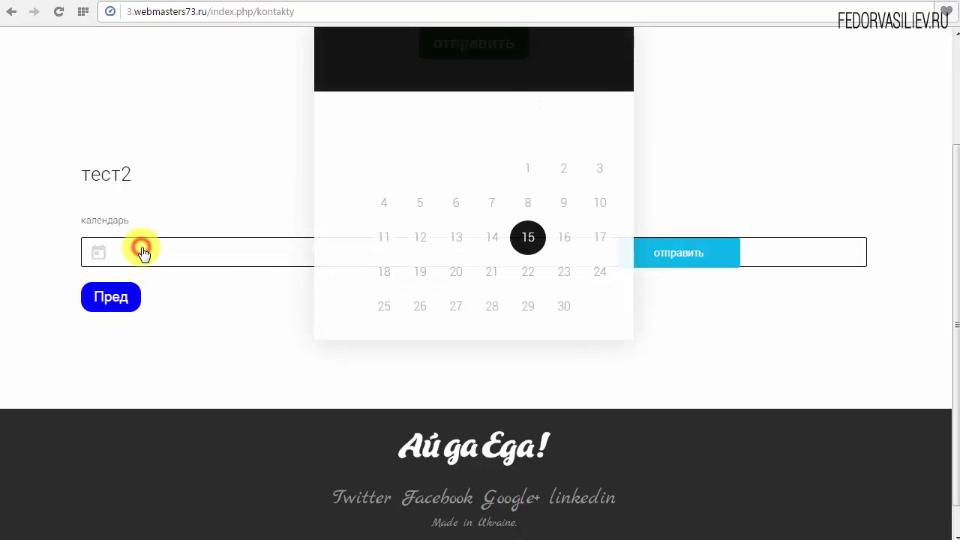
click(248, 339)
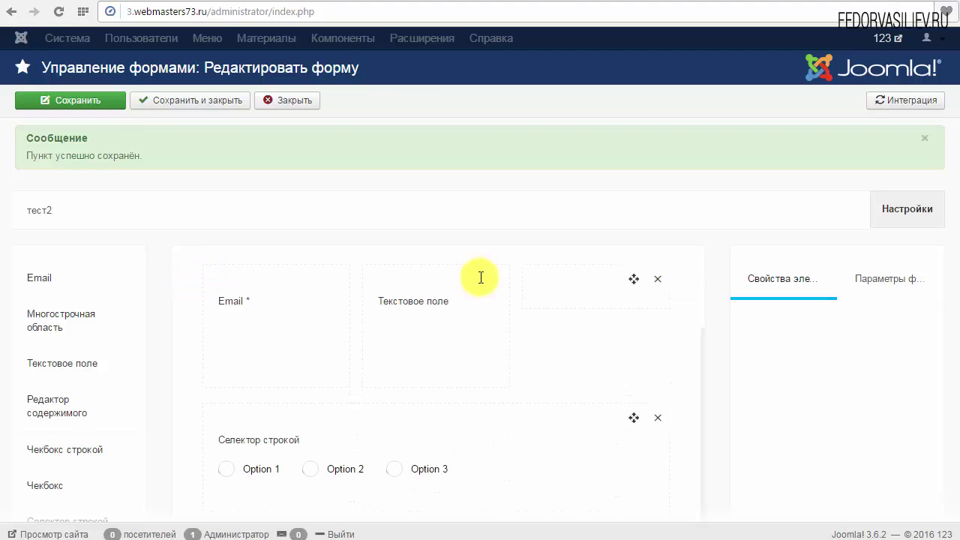
Step: Check the page break row in the form editor, and return to the first page of the form on the live site
scroll(481, 278, down, 6)
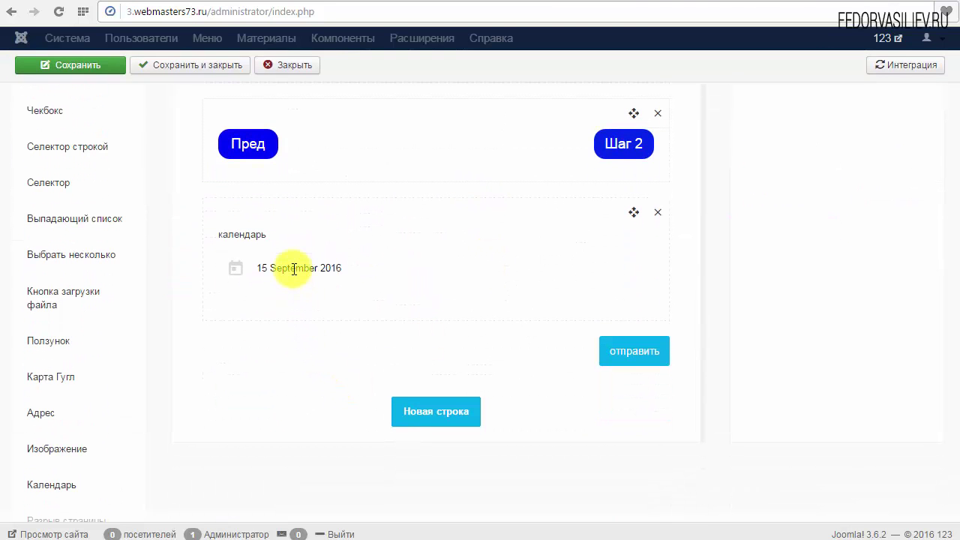
scroll(253, 271, up, 1)
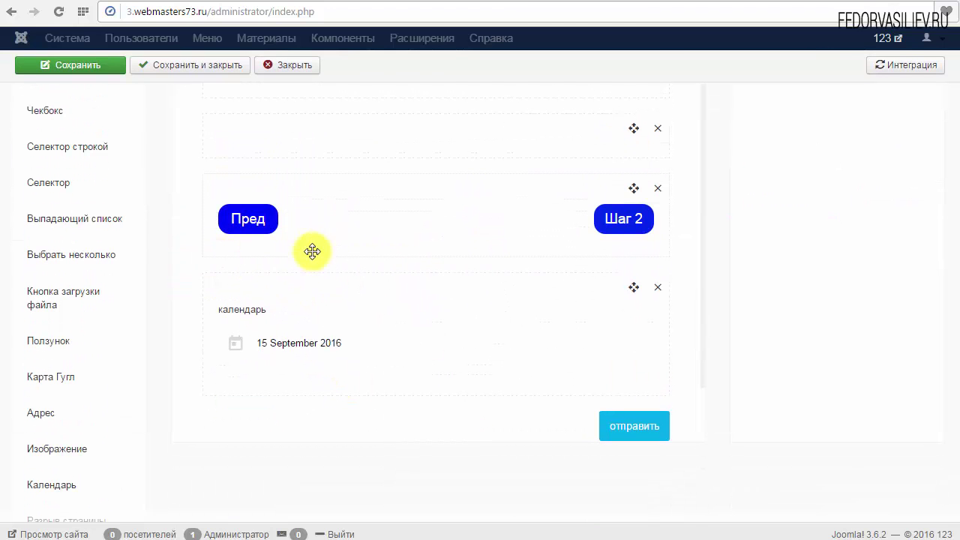
click(641, 1)
click(108, 302)
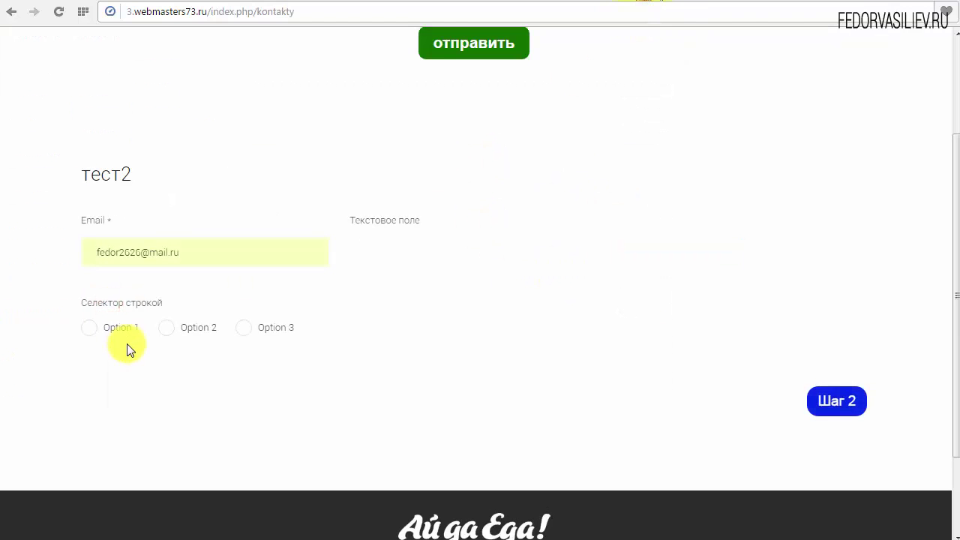